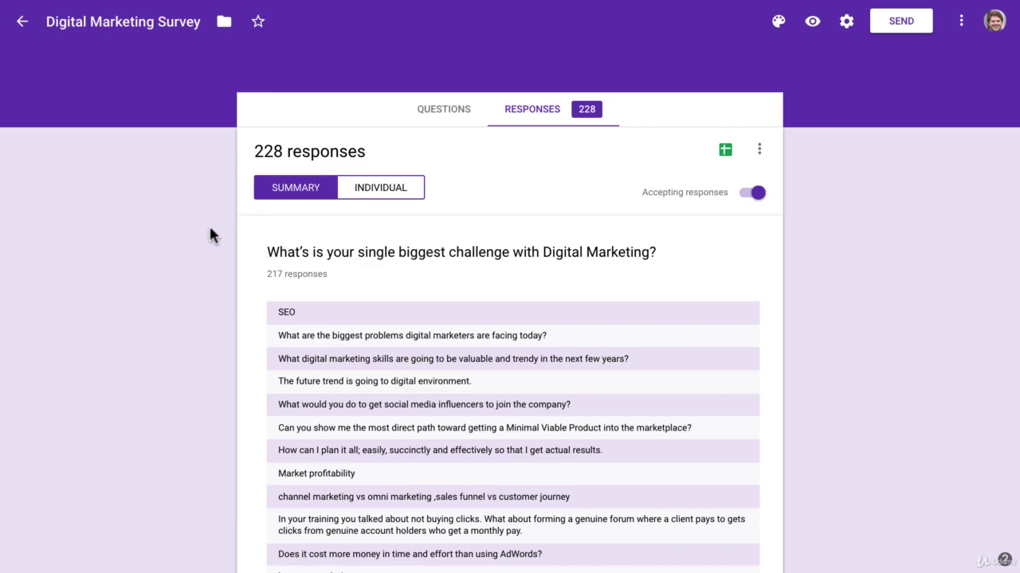
# Step: Scroll through the Digital Marketing Survey's summary of responses
pyautogui.scroll(-10, 208, 233)
pyautogui.scroll(-3, 209, 232)
pyautogui.scroll(-2, 208, 233)
pyautogui.scroll(-2, 209, 233)
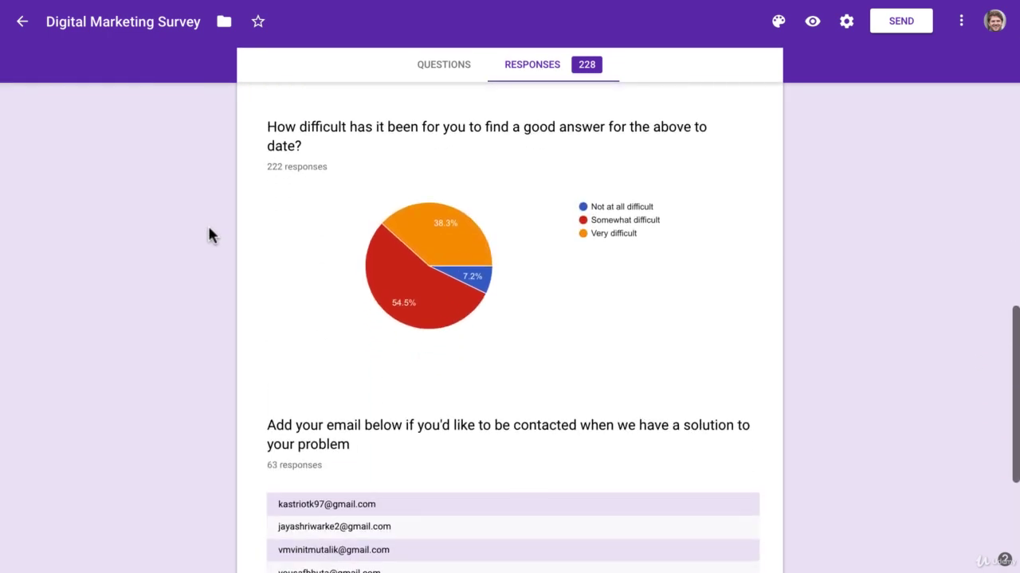
pyautogui.scroll(-1, 209, 232)
pyautogui.scroll(2, 210, 231)
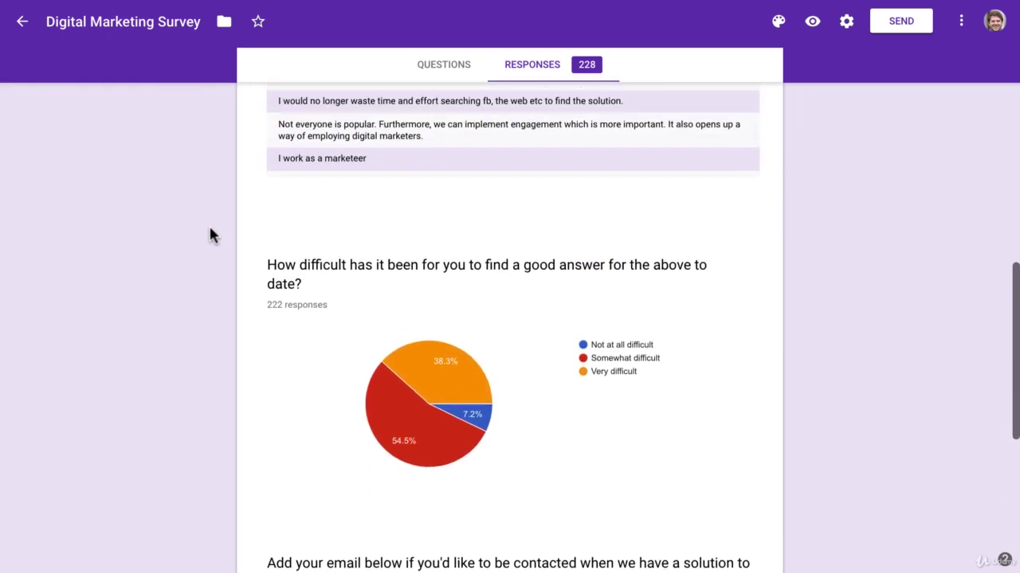
pyautogui.scroll(-1, 209, 231)
pyautogui.scroll(1, 211, 228)
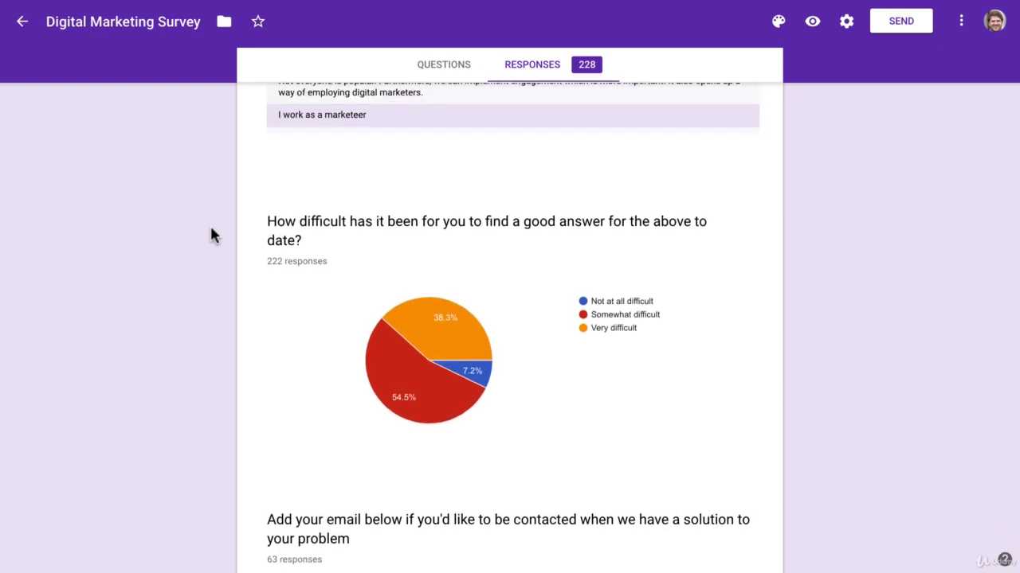
pyautogui.scroll(5, 211, 228)
pyautogui.scroll(3, 211, 228)
pyautogui.scroll(2, 211, 229)
pyautogui.scroll(1, 209, 224)
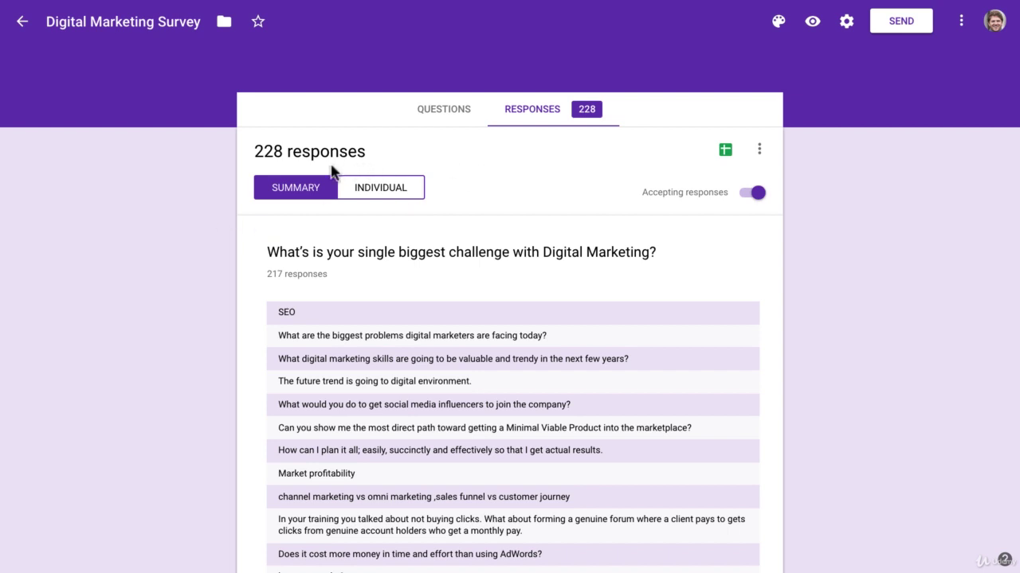
# Step: Note the 228 responses count and open the linked responses spreadsheet
pyautogui.moveTo(257, 152); pyautogui.dragTo(336, 152)
pyautogui.click(279, 156)
pyautogui.click(191, 183)
pyautogui.click(722, 153)
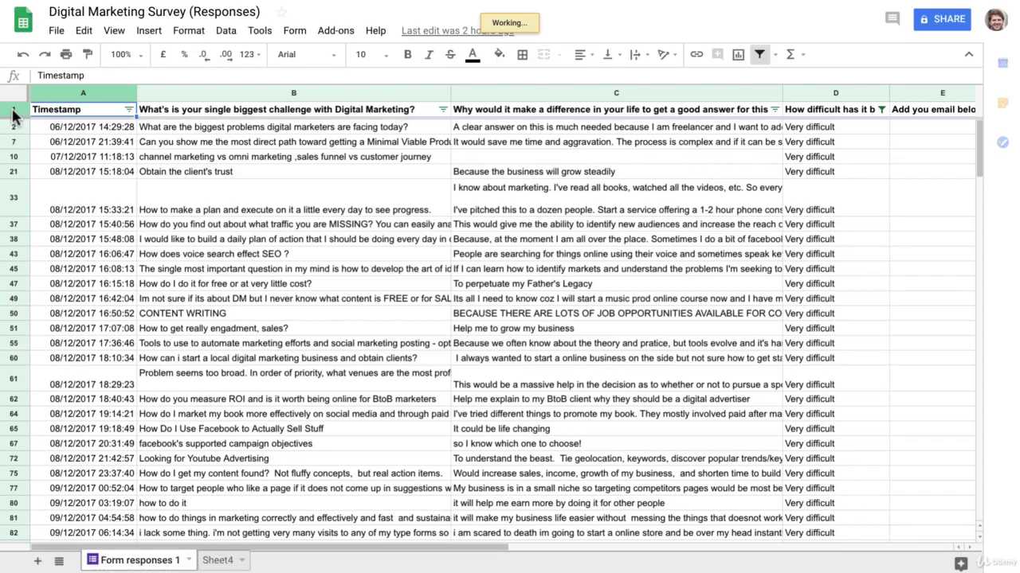
# Step: Remove and recreate the filter over the whole response data range
pyautogui.click(14, 109)
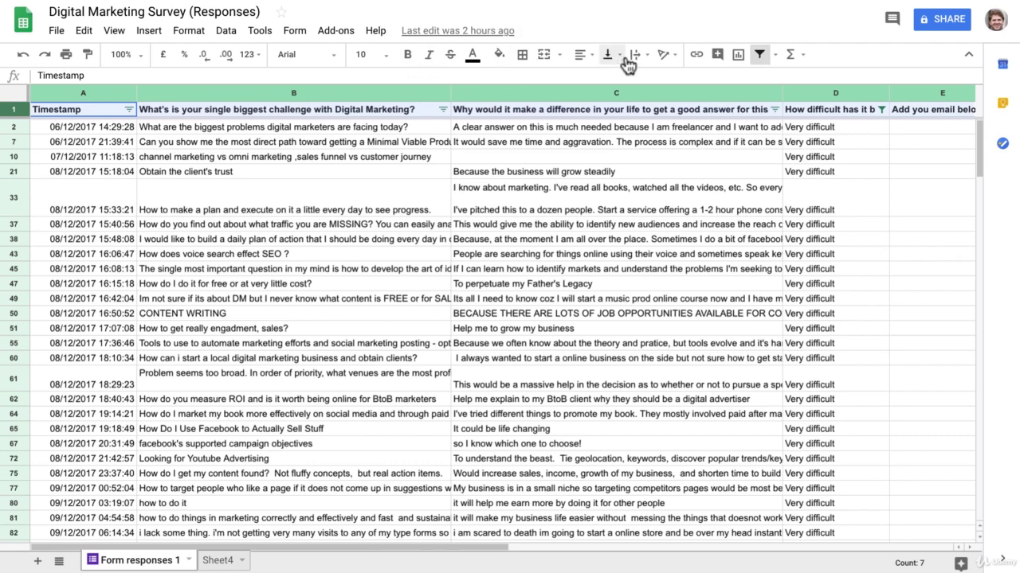
pyautogui.click(760, 55)
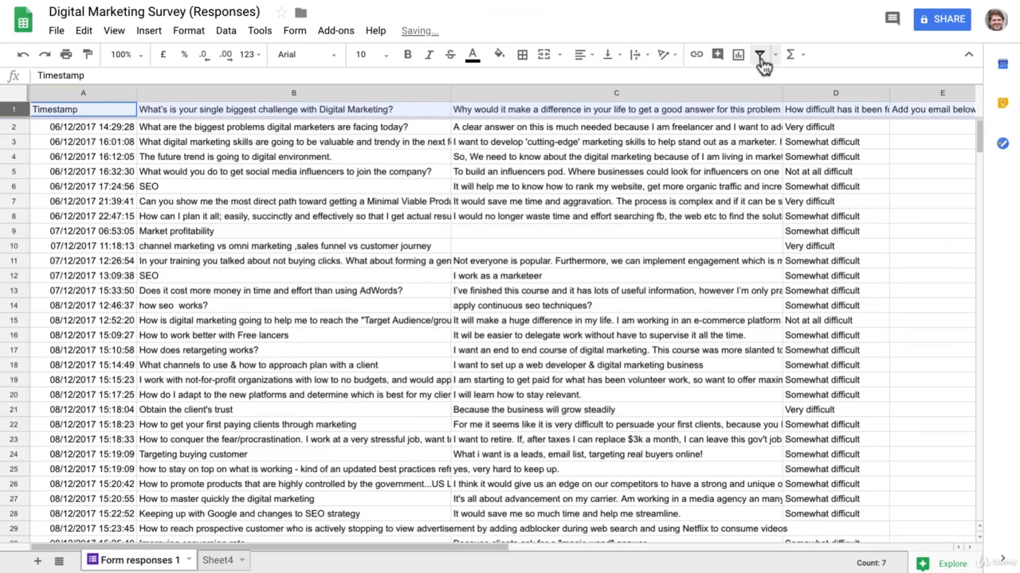
pyautogui.click(761, 54)
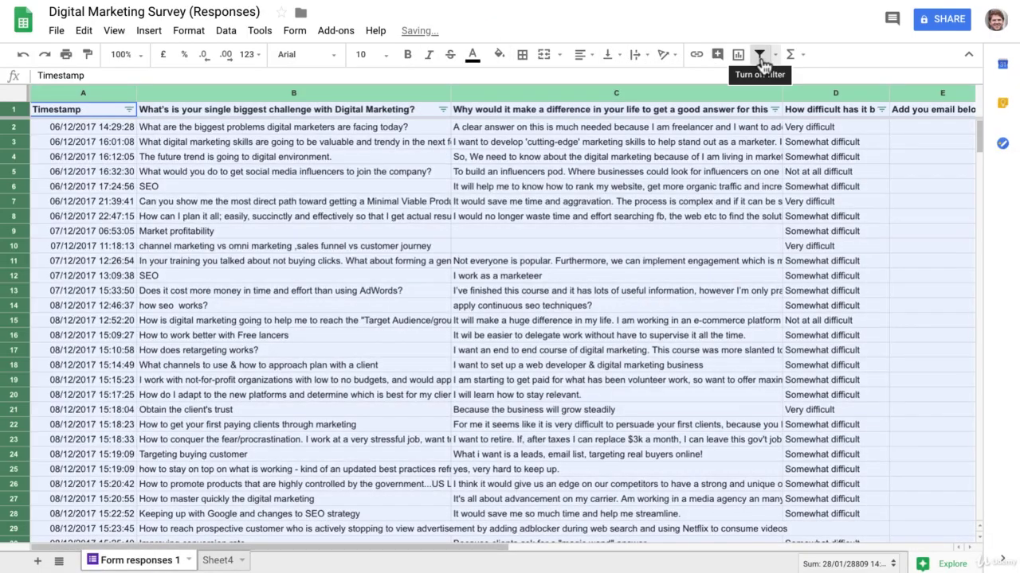
pyautogui.click(902, 202)
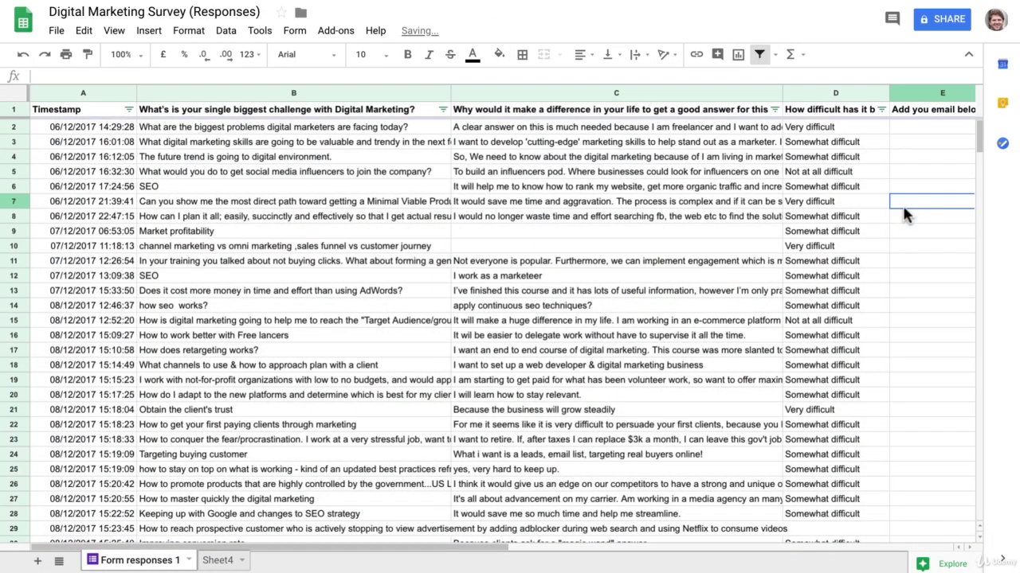
# Step: Filter the difficulty column to show only 'Very difficult' answers
pyautogui.click(881, 110)
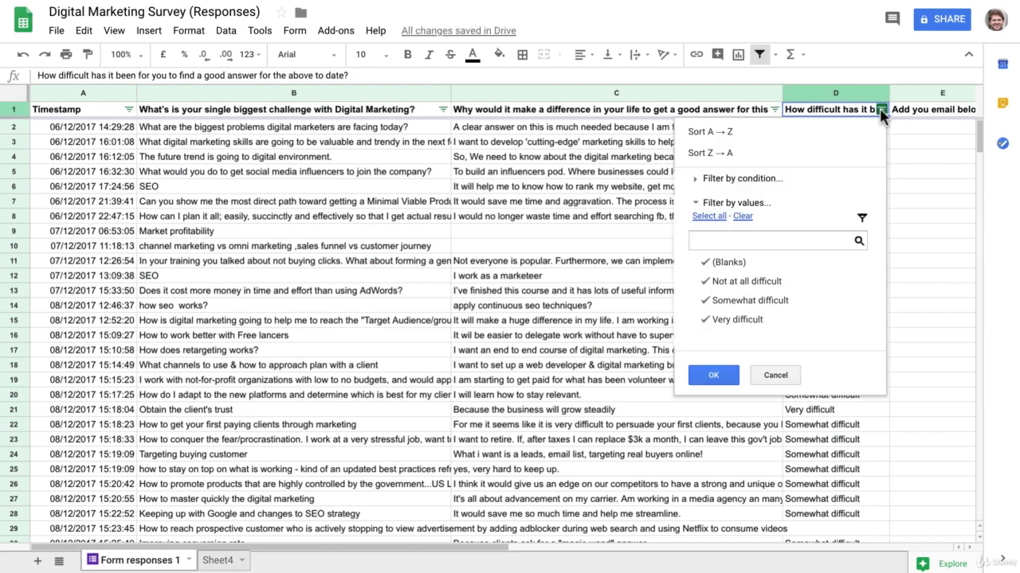
pyautogui.click(717, 220)
pyautogui.click(743, 217)
pyautogui.click(725, 319)
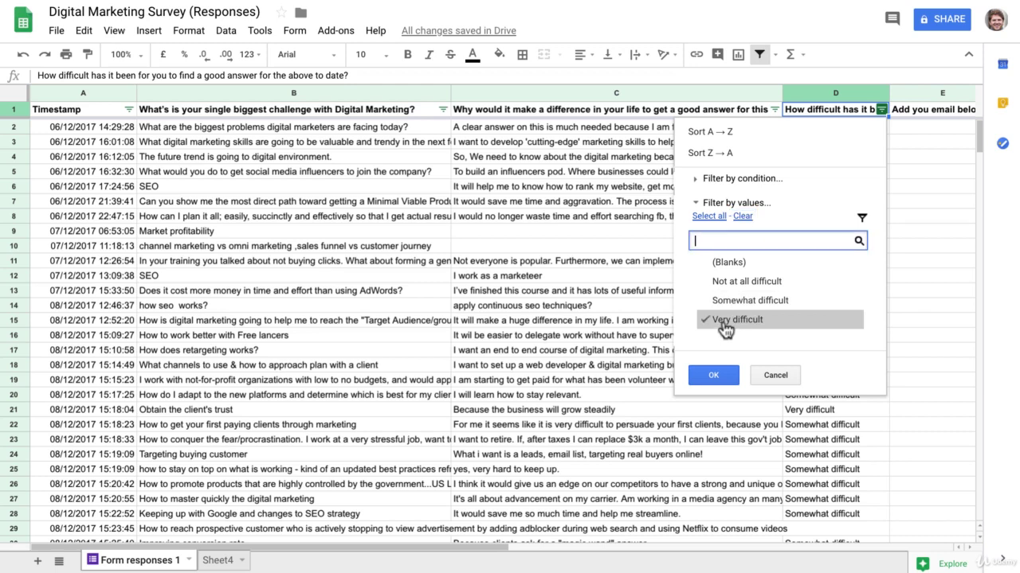
pyautogui.click(721, 376)
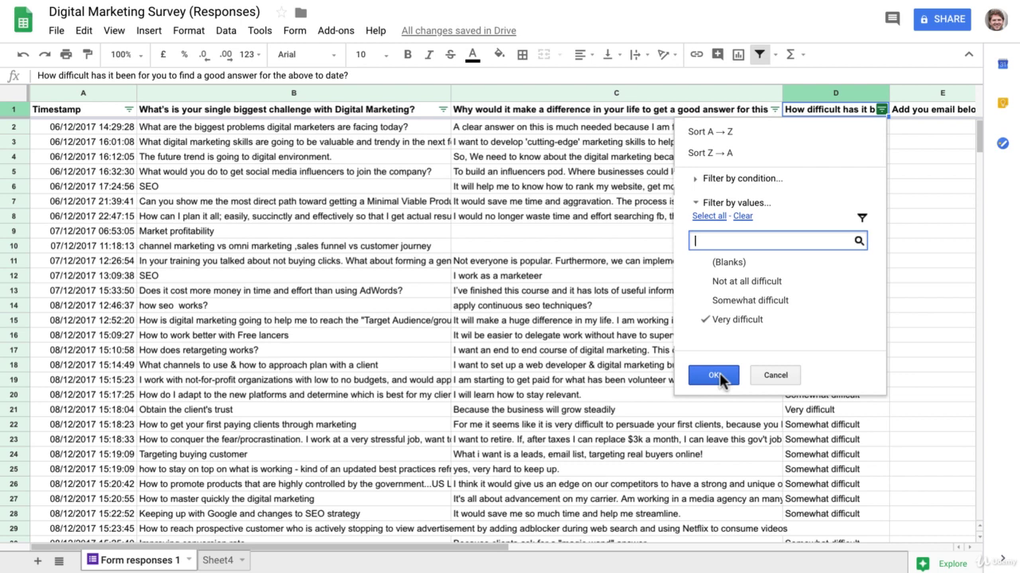
pyautogui.click(722, 376)
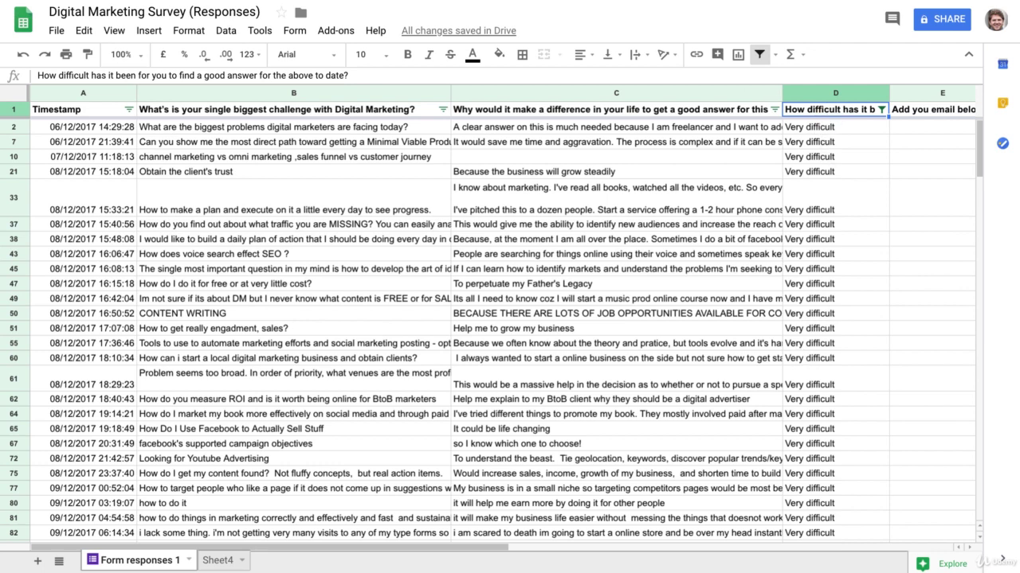
pyautogui.scroll(-3, 560, 310)
pyautogui.scroll(-5, 559, 372)
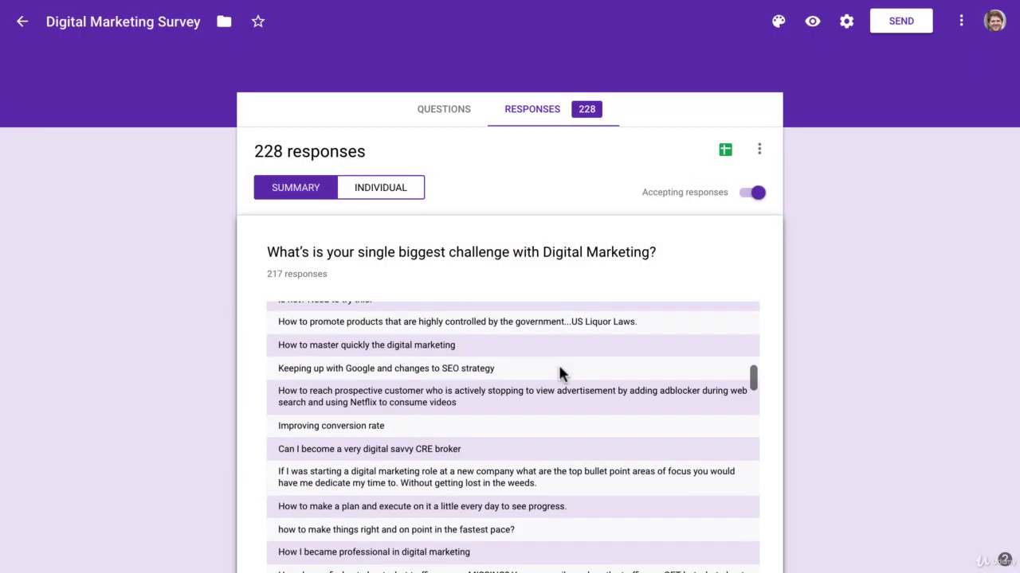
pyautogui.scroll(-4, 560, 371)
pyautogui.scroll(-3, 180, 368)
pyautogui.scroll(-5, 180, 369)
pyautogui.scroll(-4, 180, 369)
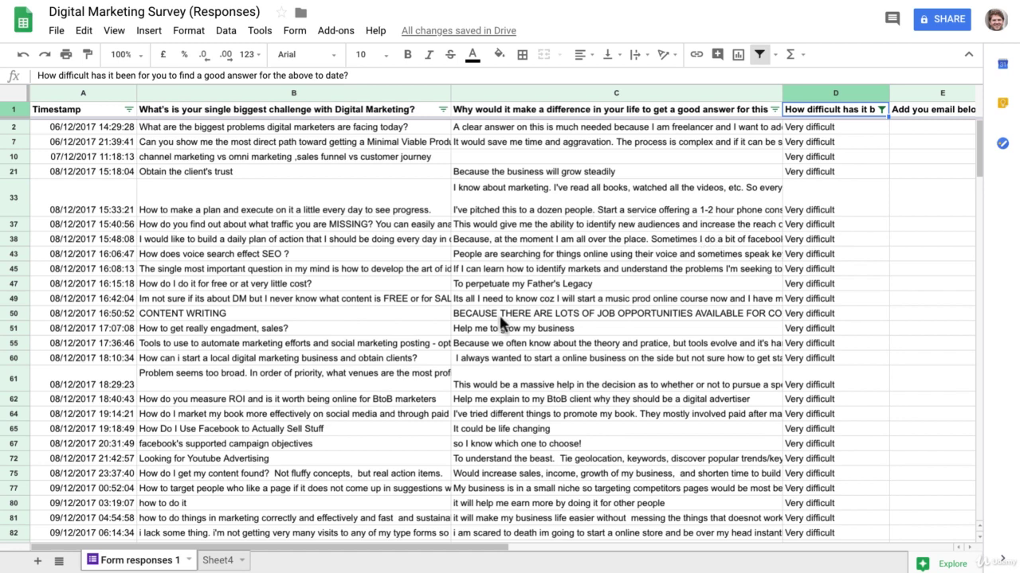
# Step: Add a new blank sheet, Sheet5
pyautogui.click(218, 561)
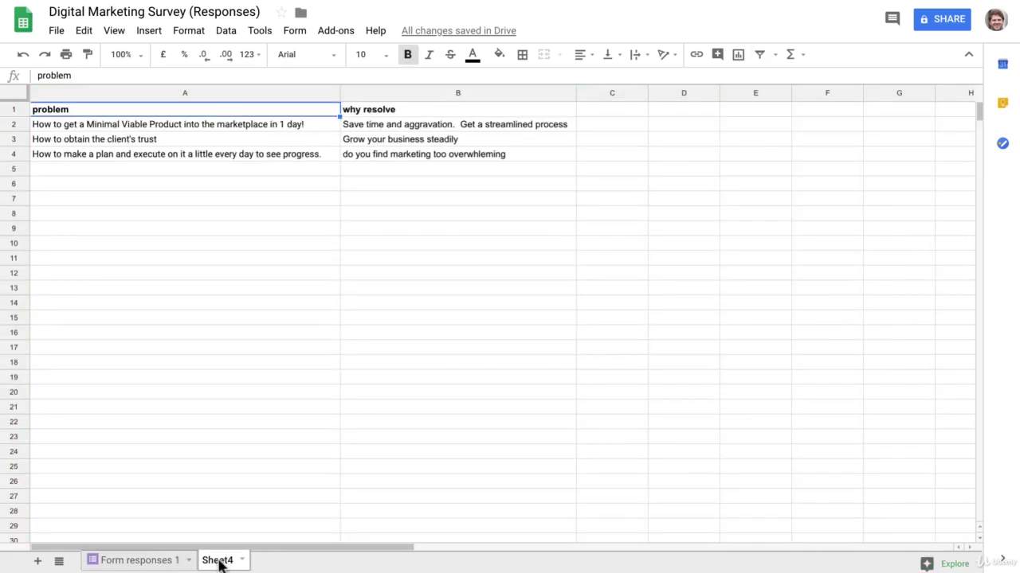
pyautogui.click(36, 561)
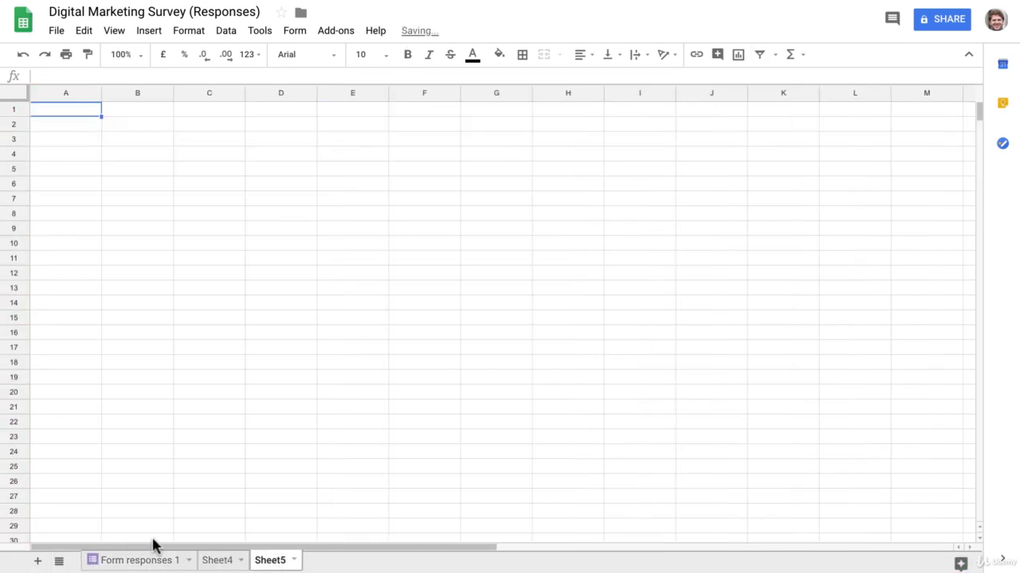
pyautogui.click(293, 561)
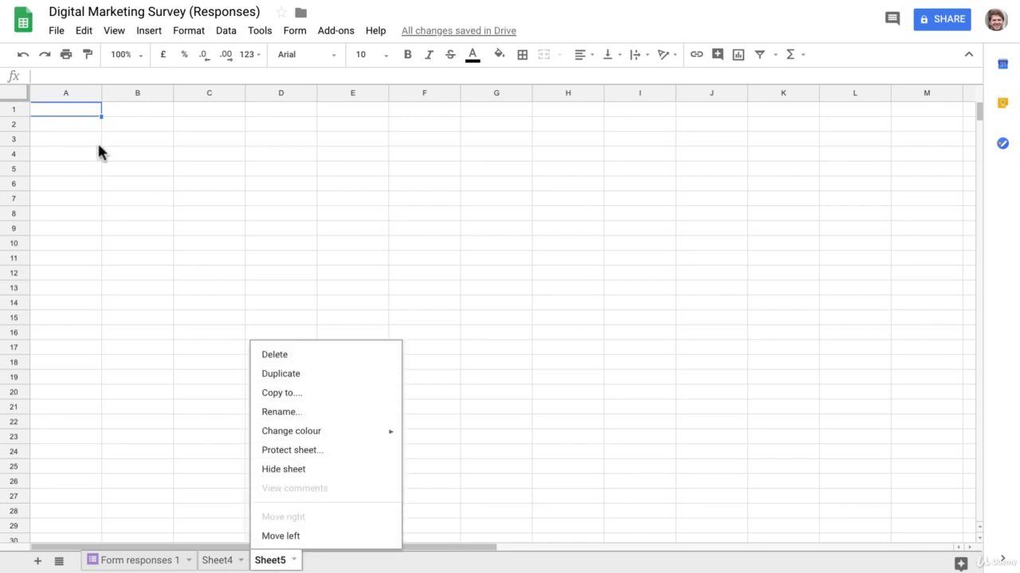
pyautogui.click(96, 140)
# Step: Enter the headings 'problem' in A1 and 'why resolve?' in B1
pyautogui.click(62, 111)
pyautogui.write('p')
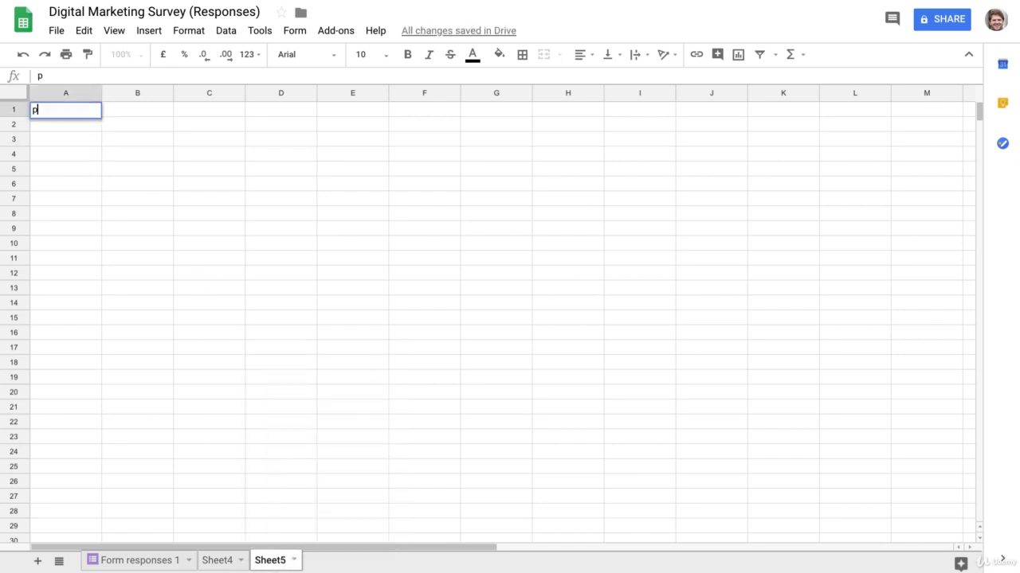
pyautogui.write('roblem')
pyautogui.press('Return')
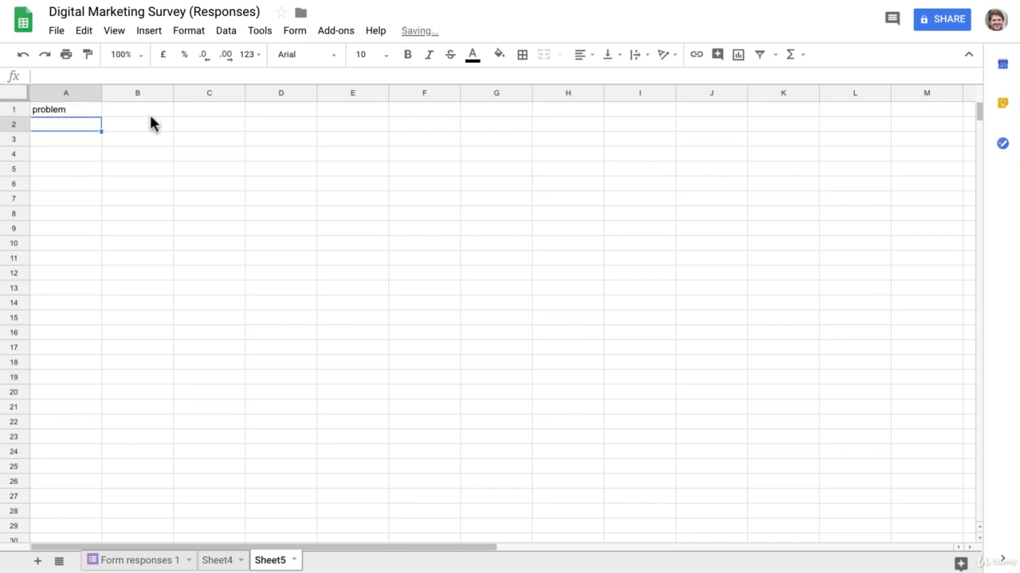
pyautogui.hscroll(2, 163, 122)
pyautogui.click(158, 112)
pyautogui.moveTo(352, 546); pyautogui.dragTo(250, 550)
pyautogui.click(123, 110)
pyautogui.write('why resolve?')
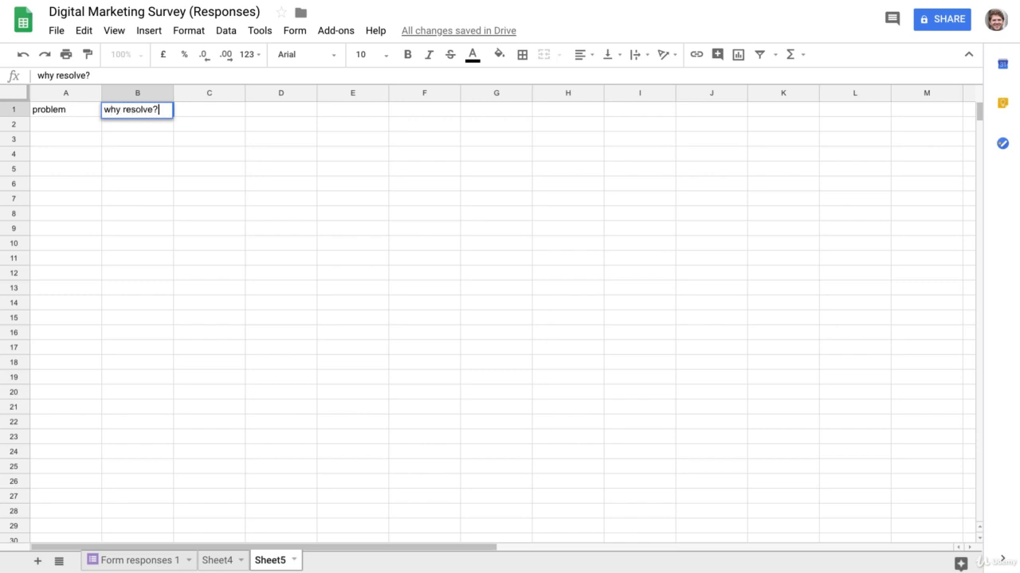
pyautogui.click(156, 167)
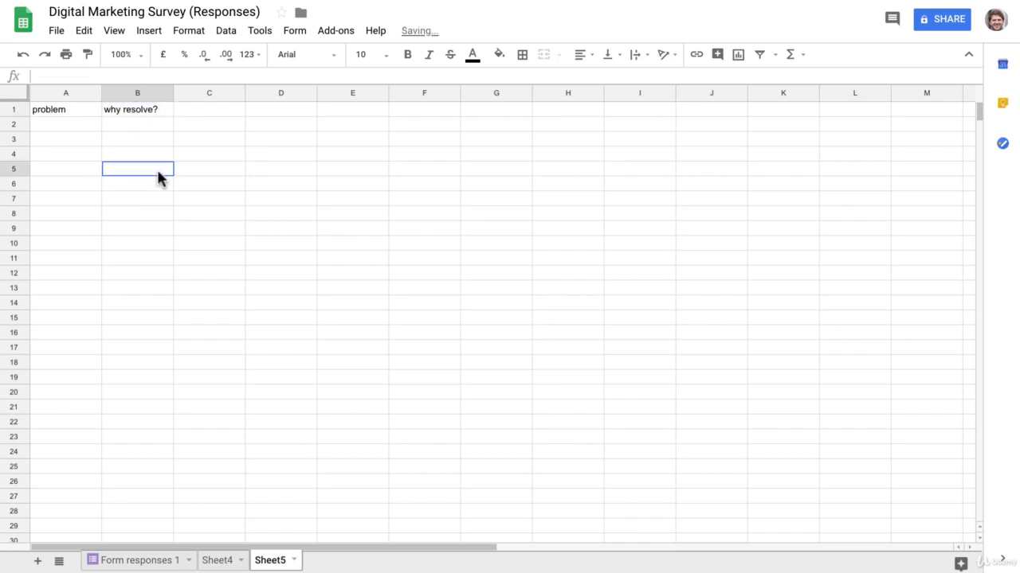
# Step: Widen columns A and B to fit the problem and benefit text
pyautogui.moveTo(101, 92); pyautogui.dragTo(170, 92)
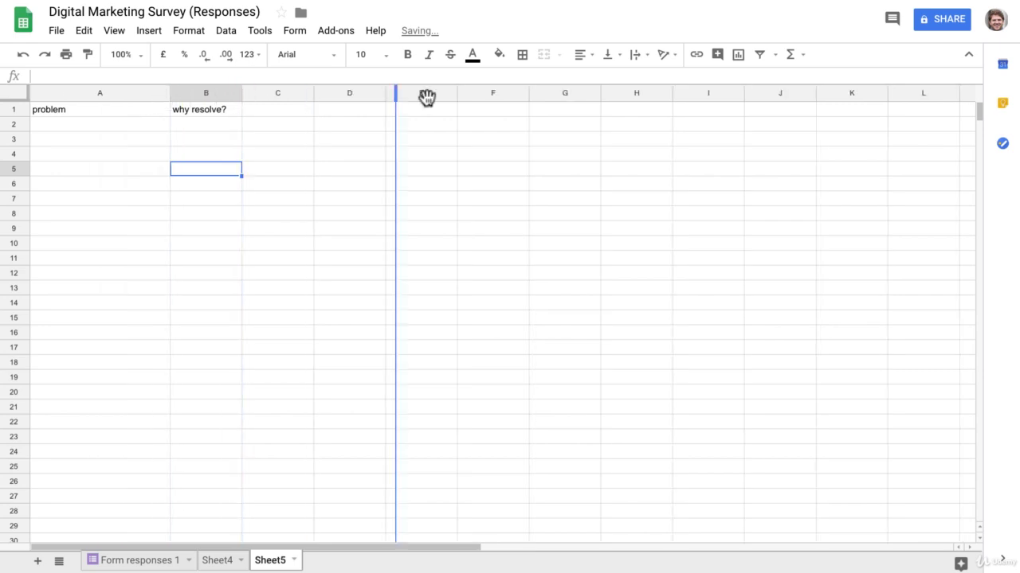
pyautogui.moveTo(243, 93); pyautogui.dragTo(428, 92)
pyautogui.click(311, 151)
pyautogui.click(141, 126)
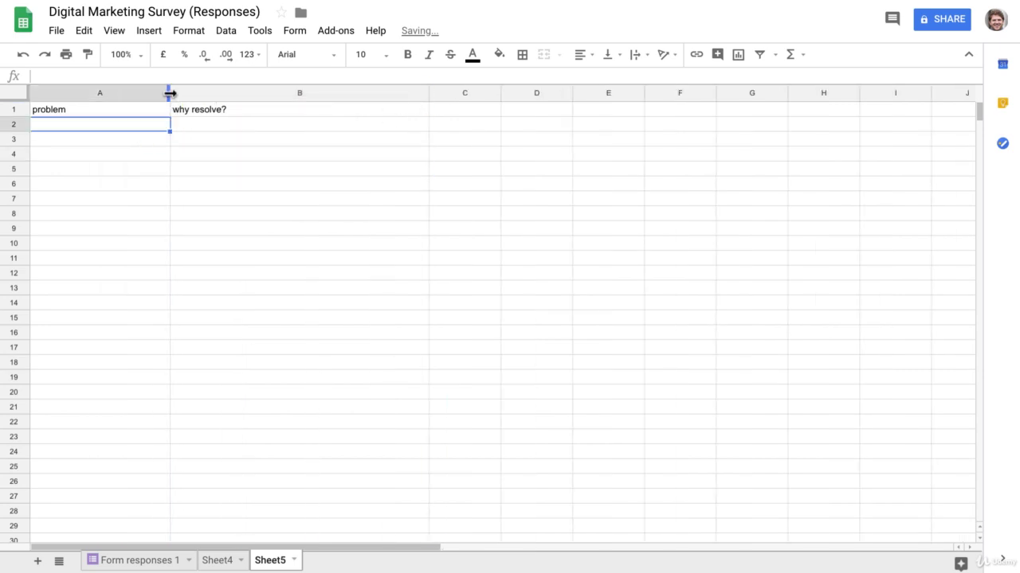
pyautogui.moveTo(169, 93); pyautogui.dragTo(213, 92)
pyautogui.click(261, 125)
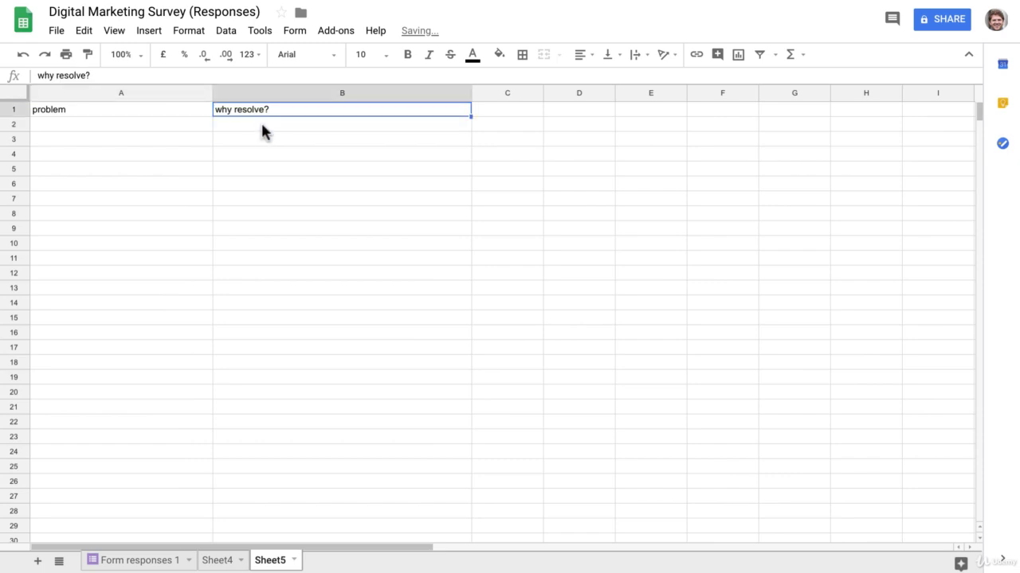
# Step: Compare the survey problems in Form responses 1, including the Minimal Viable Product question in B7
pyautogui.click(174, 561)
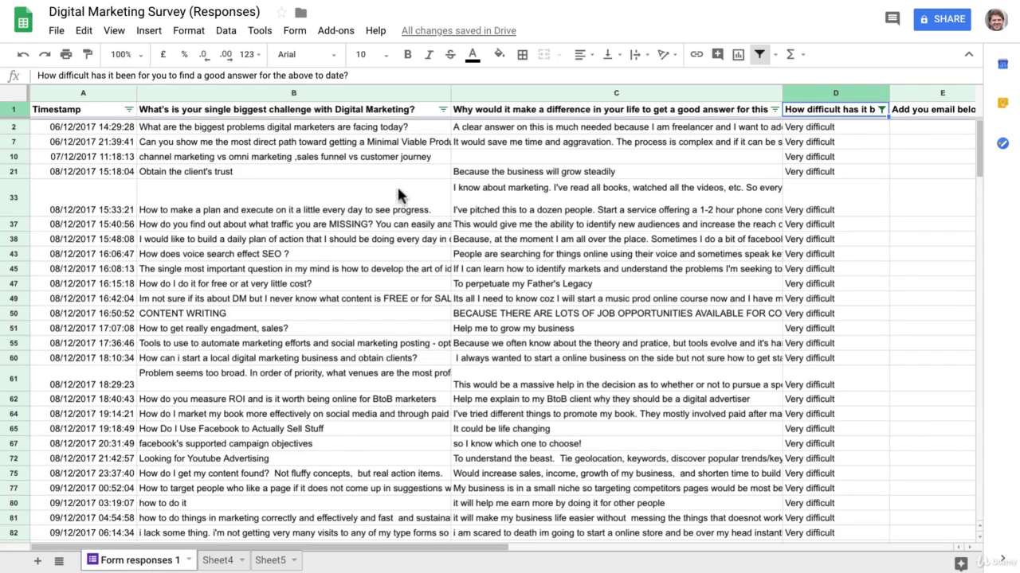
pyautogui.click(347, 109)
pyautogui.click(598, 109)
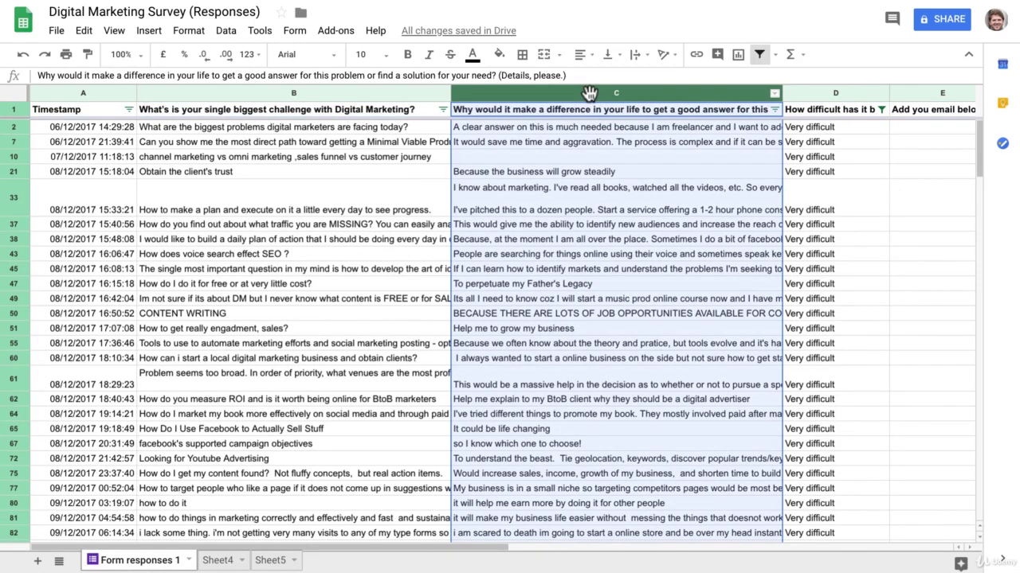
pyautogui.click(368, 171)
pyautogui.click(307, 130)
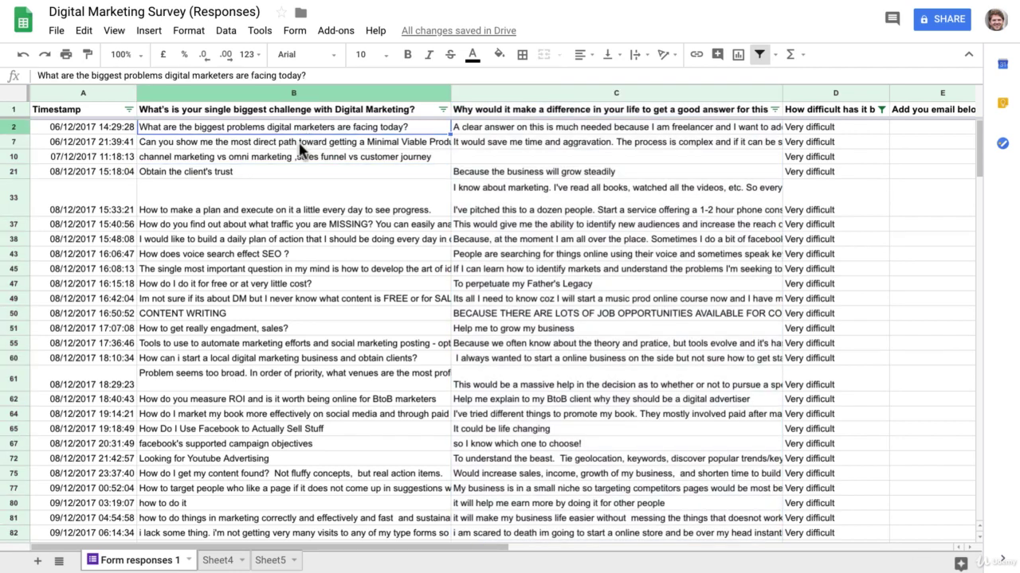
pyautogui.click(300, 144)
pyautogui.click(262, 129)
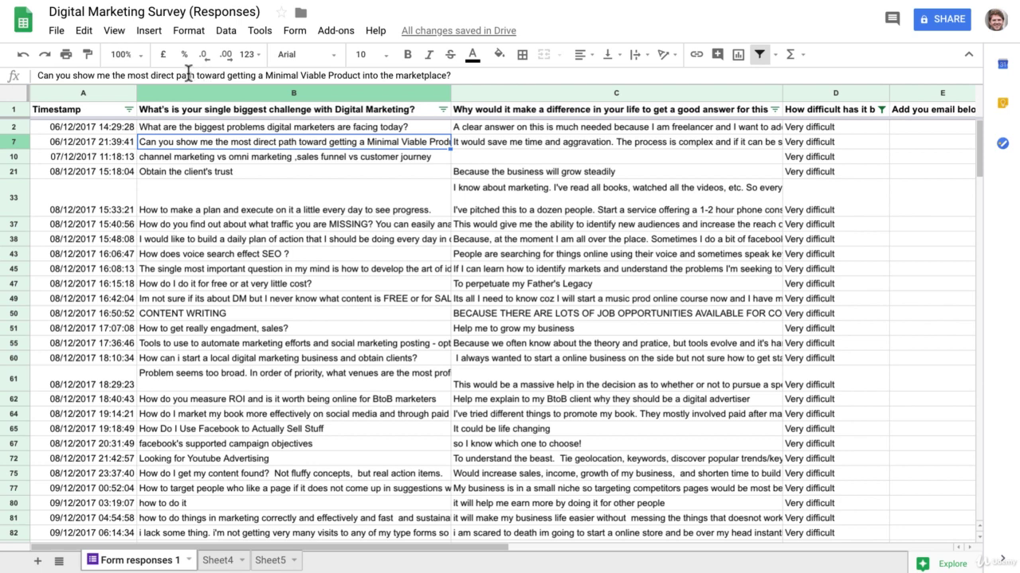
# Step: Copy 'getting a Minimal Viable Product into the marketplace' from B7's text
pyautogui.click(149, 75)
pyautogui.moveTo(149, 75); pyautogui.dragTo(455, 75)
pyautogui.click(446, 75)
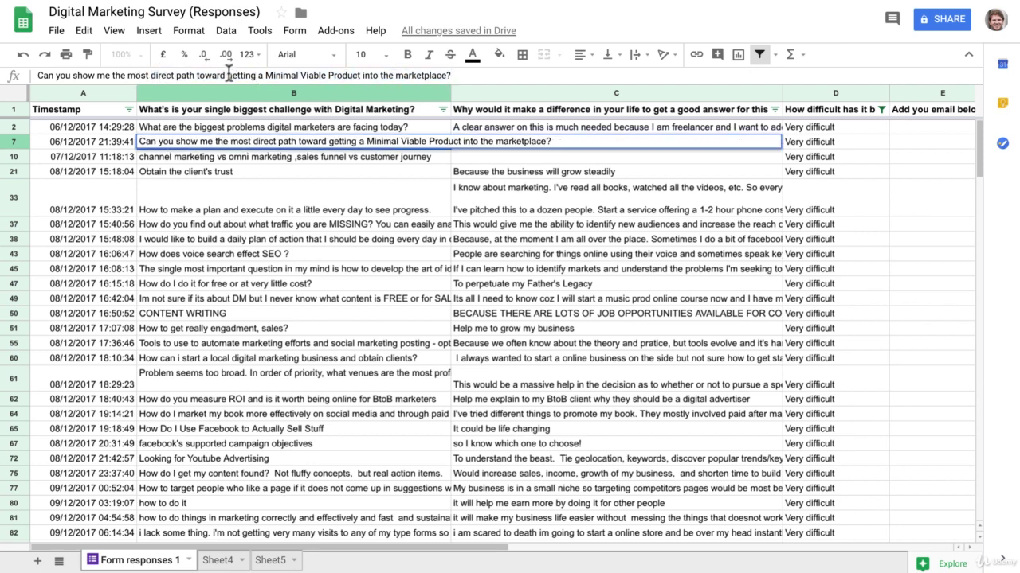
pyautogui.moveTo(228, 75); pyautogui.dragTo(448, 75)
pyautogui.hotkey('ctrl', 'c')
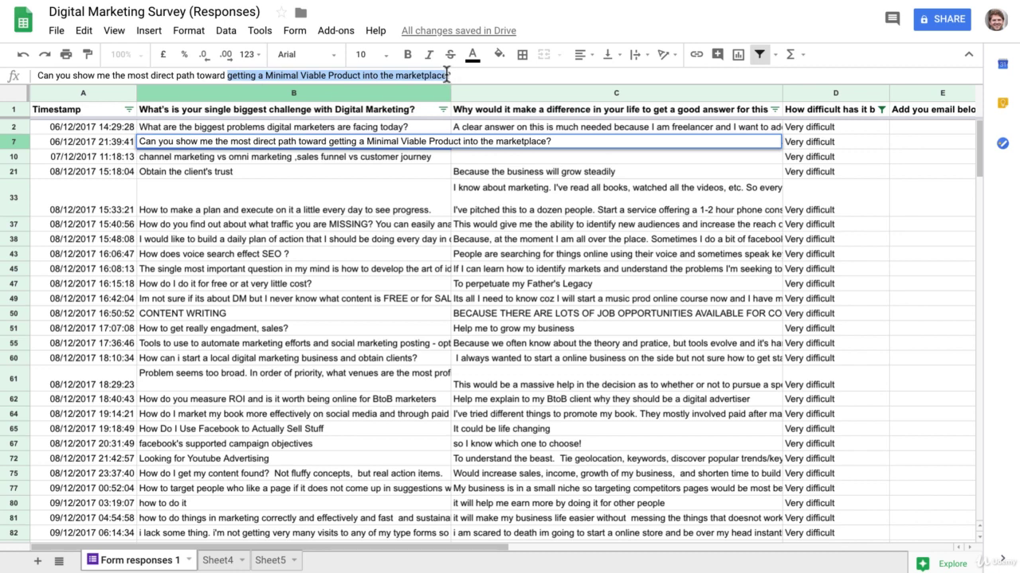
# Step: Delete Sheet4
pyautogui.click(223, 560)
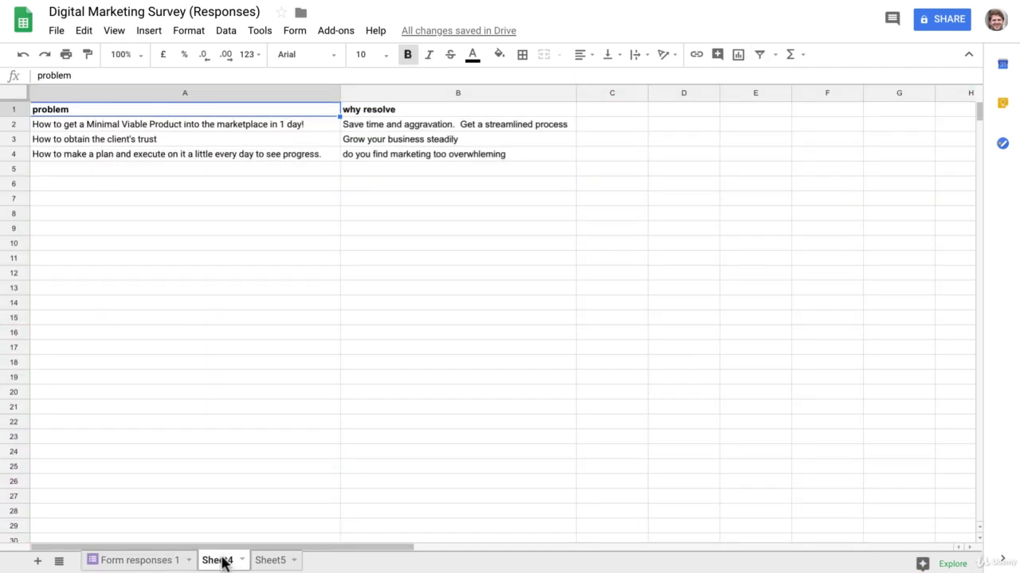
pyautogui.click(280, 560)
pyautogui.click(239, 561)
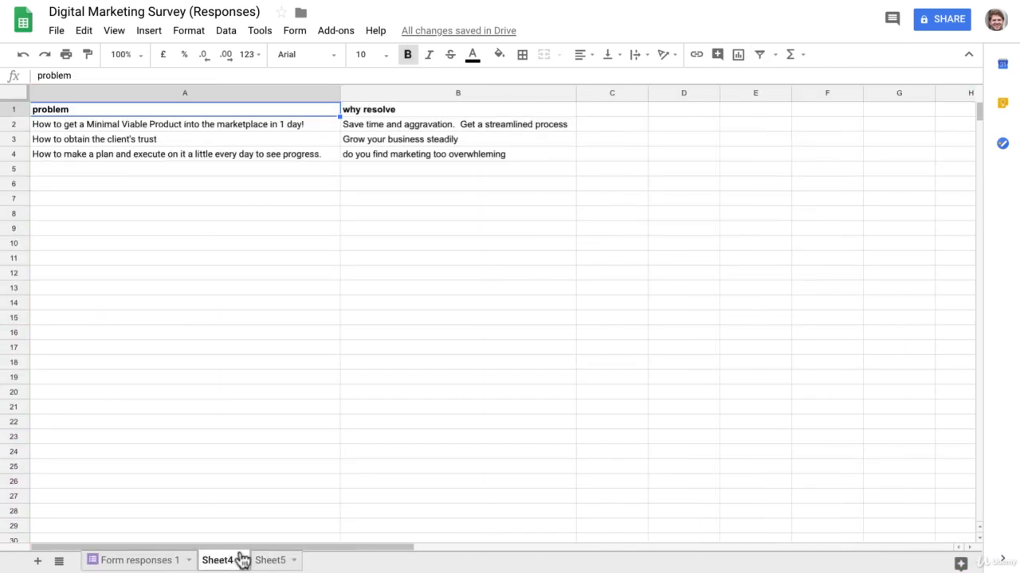
pyautogui.rightClick(242, 560)
pyautogui.click(224, 357)
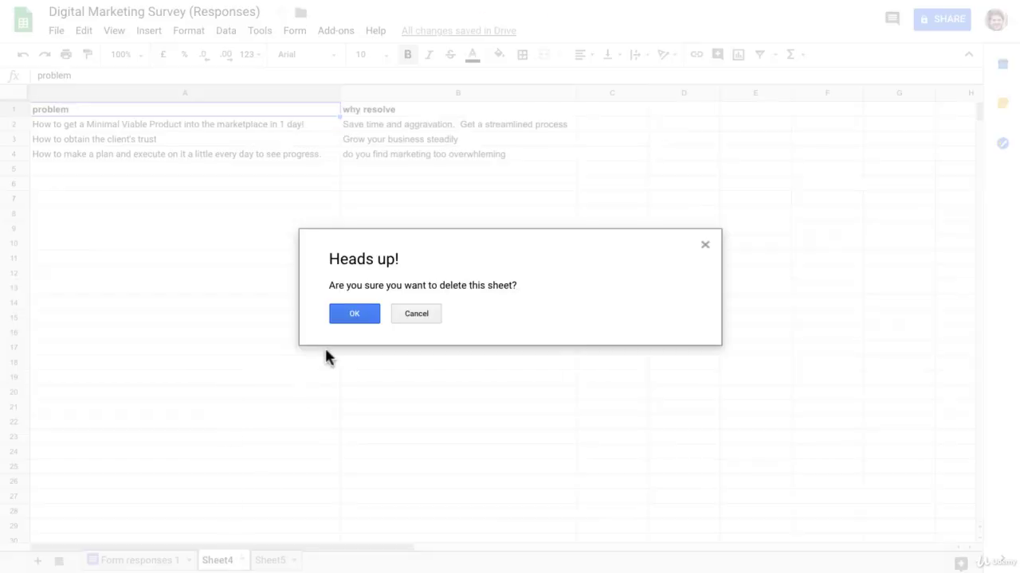
pyautogui.click(354, 313)
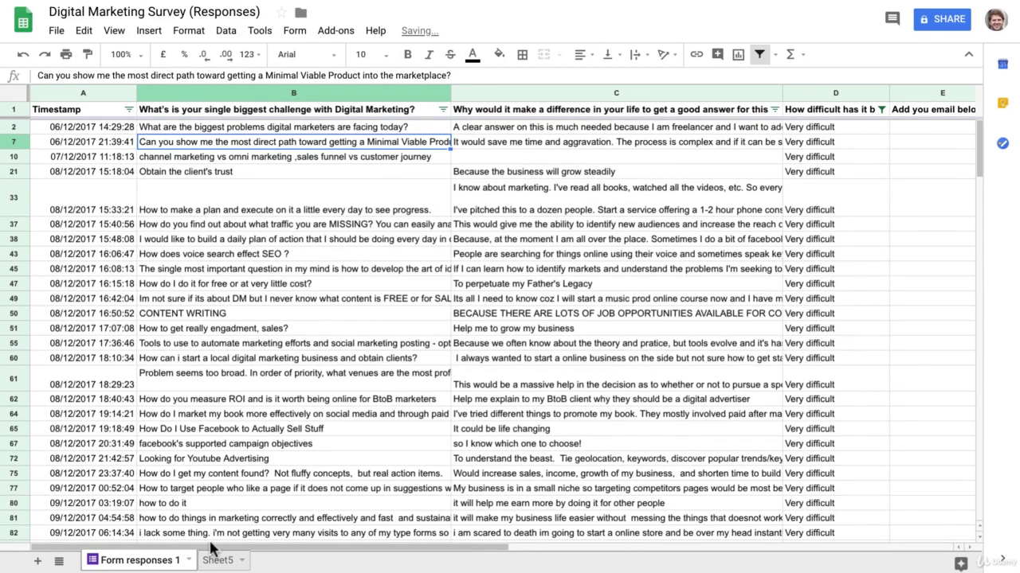
# Step: Paste the phrase into Sheet5 A2 as 'How to get a Minimal Viable Product into the marketplace'
pyautogui.click(214, 560)
pyautogui.click(70, 121)
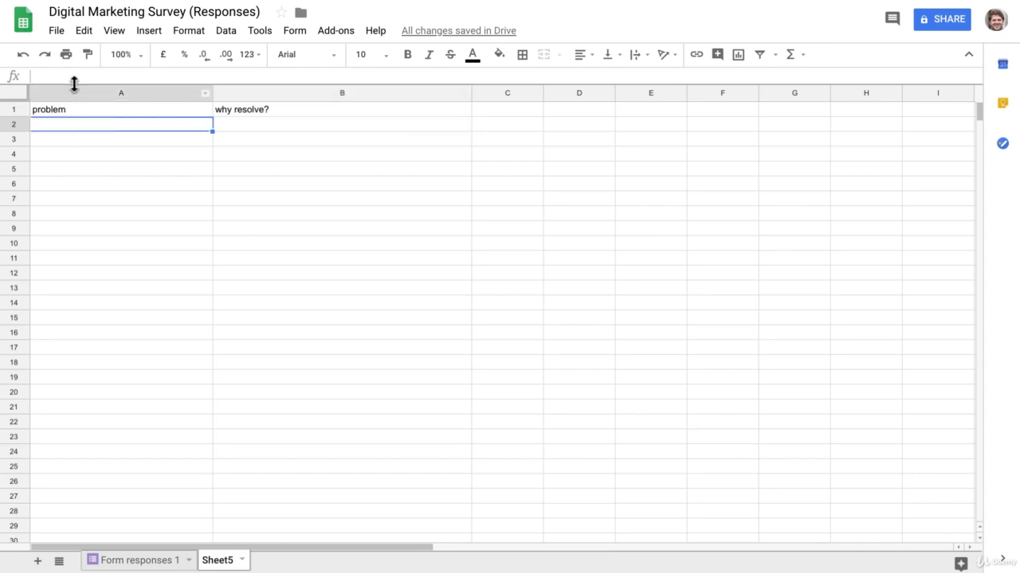
pyautogui.click(74, 78)
pyautogui.hotkey('ctrl', 'v')
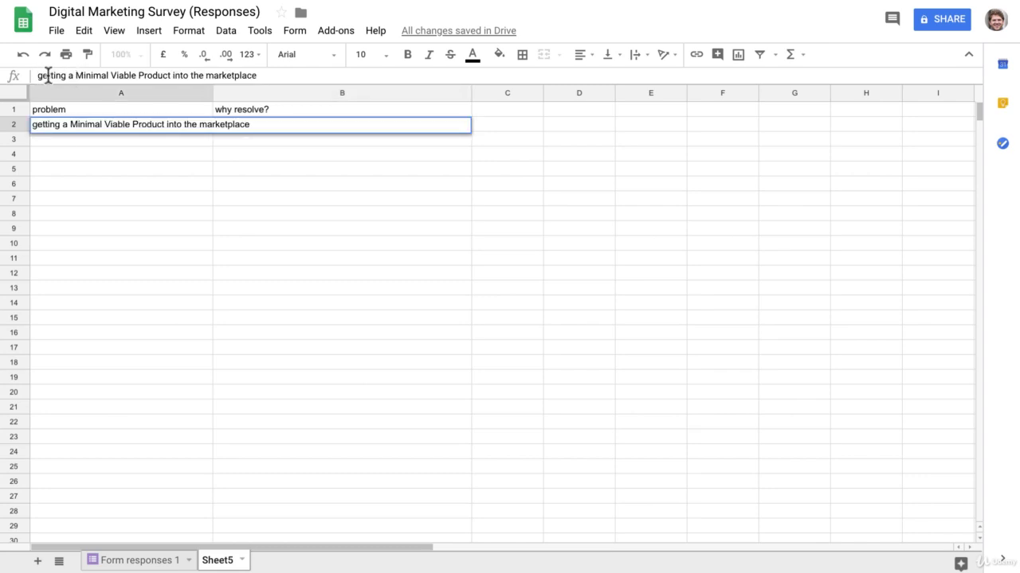
pyautogui.click(37, 75)
pyautogui.write('How to')
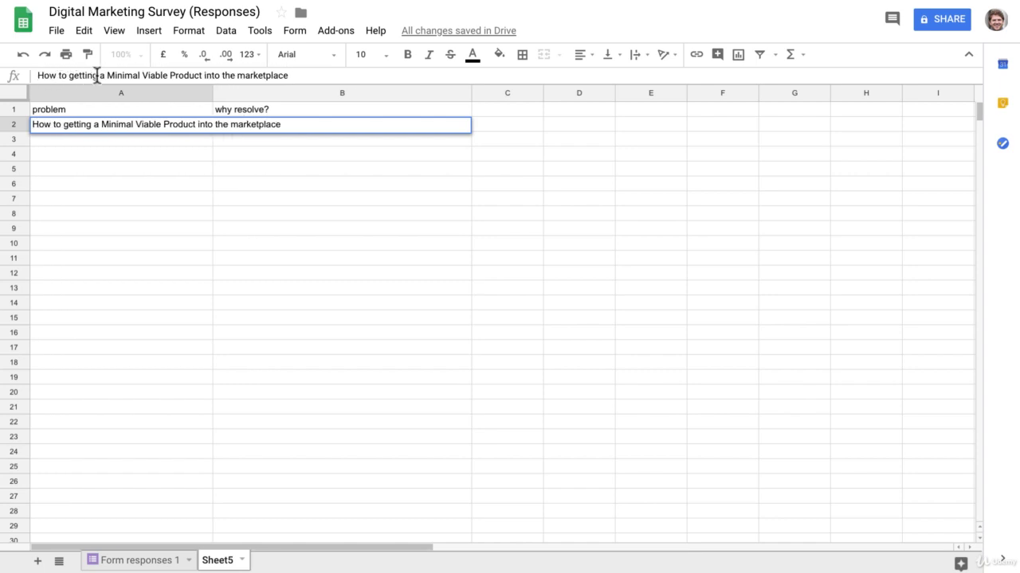
pyautogui.moveTo(97, 76); pyautogui.dragTo(85, 75)
pyautogui.press('BackSpace')
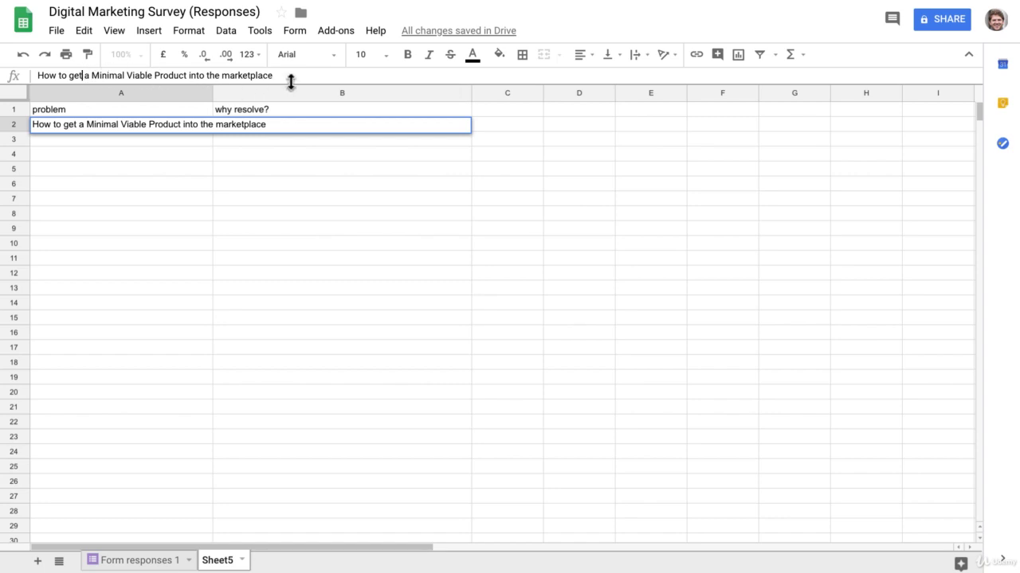
pyautogui.click(128, 169)
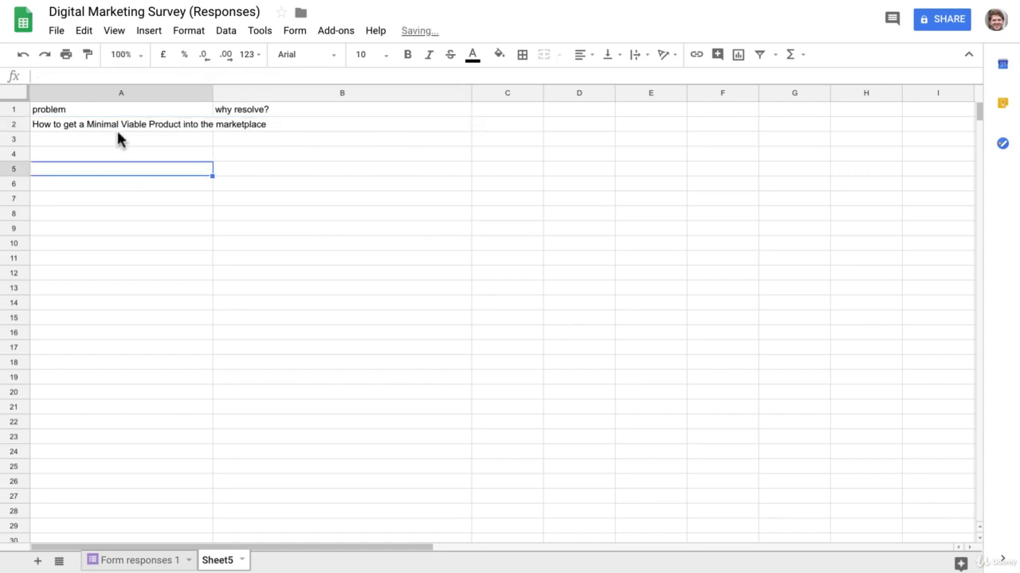
pyautogui.click(117, 125)
# Step: Append 'in 1 day' to the A2 title and widen column A to fit
pyautogui.moveTo(214, 92); pyautogui.dragTo(284, 92)
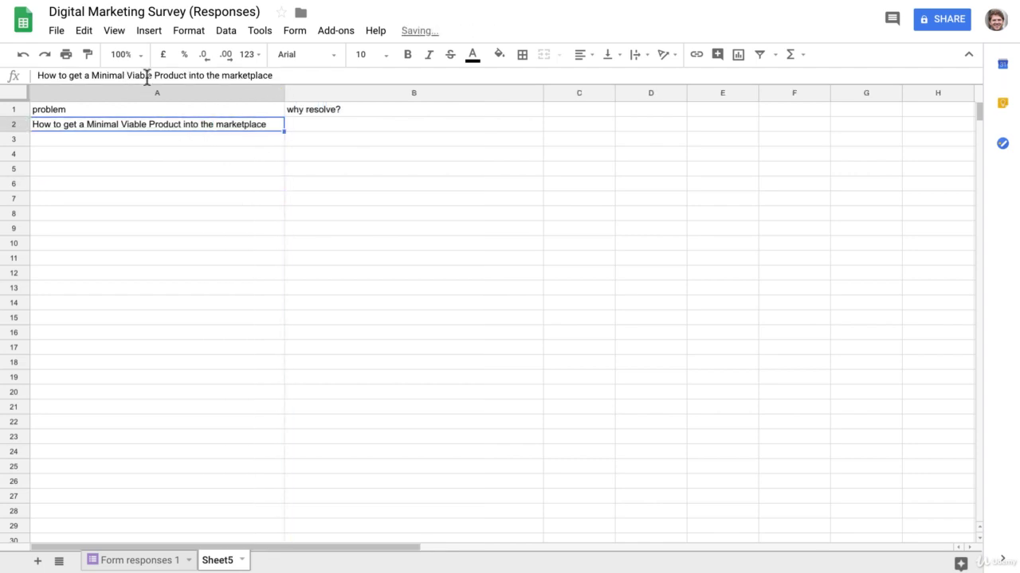
pyautogui.click(288, 75)
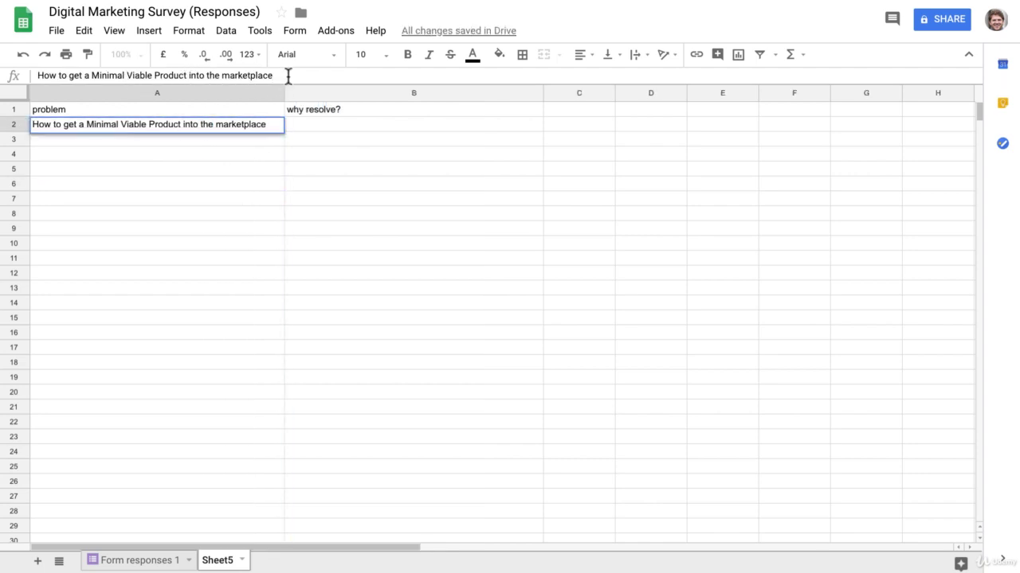
pyautogui.write(' in')
pyautogui.write(' 1 day')
pyautogui.press('Return')
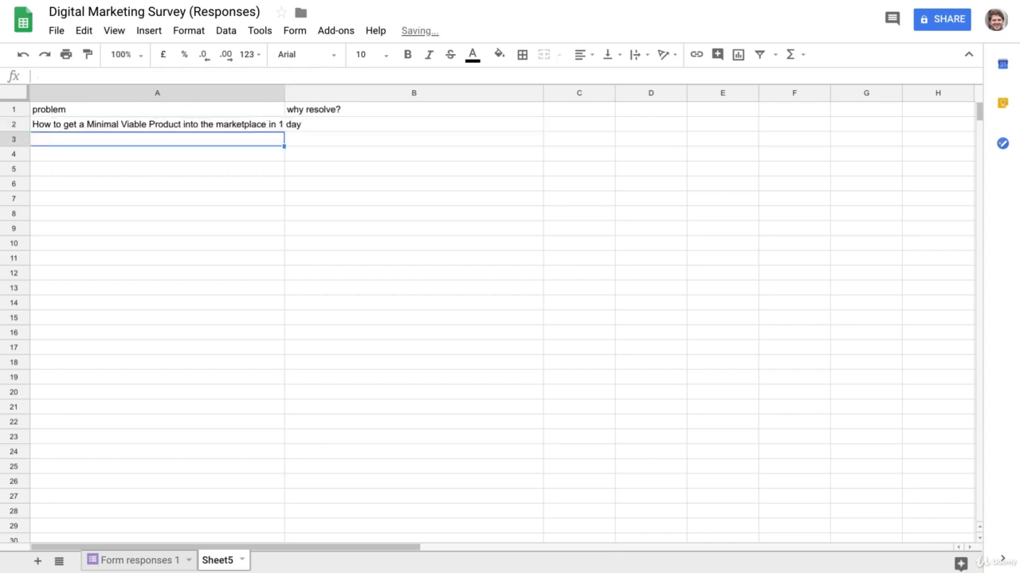
pyautogui.moveTo(284, 92); pyautogui.dragTo(345, 92)
pyautogui.click(310, 169)
# Step: Copy the 'save me time and aggravation' benefit answer from Form responses 1
pyautogui.scroll(3, 388, 214)
pyautogui.scroll(2, 390, 211)
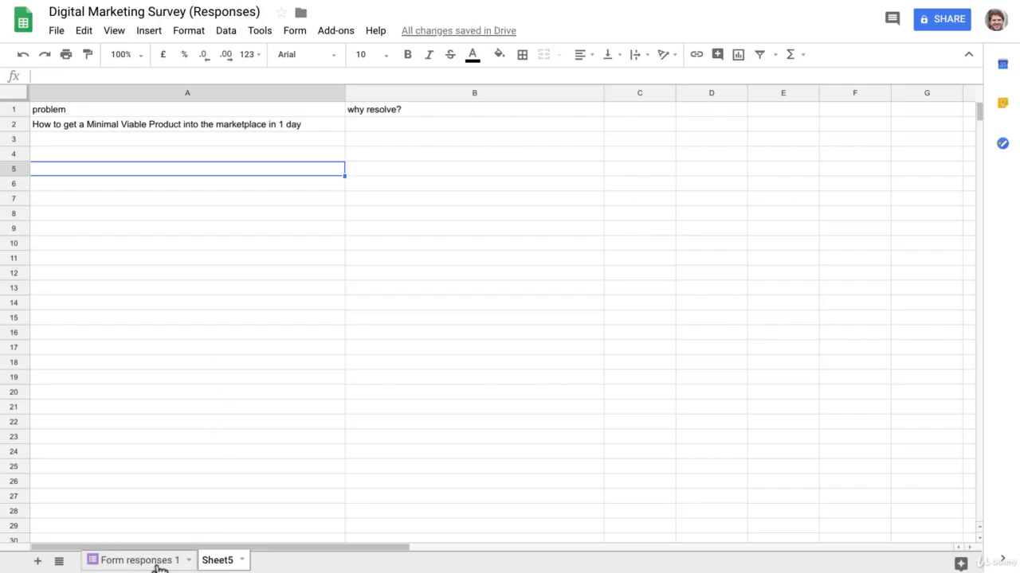
pyautogui.click(155, 564)
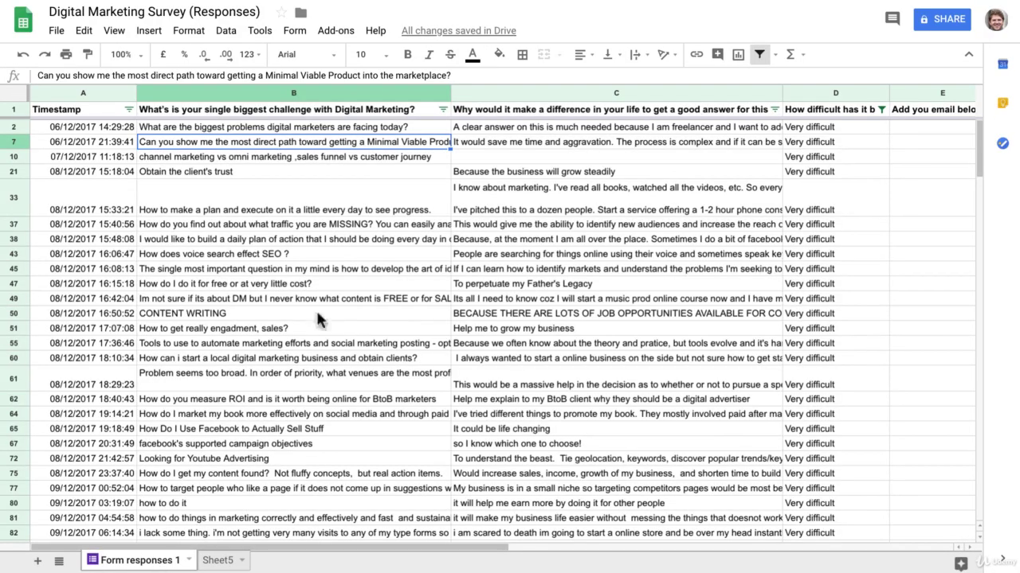
pyautogui.click(363, 195)
pyautogui.click(502, 146)
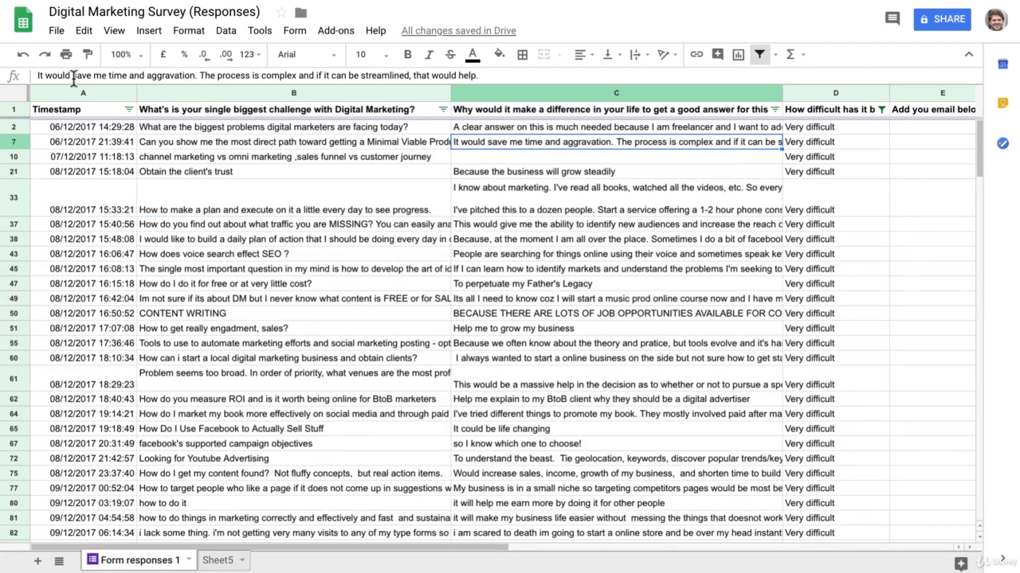
pyautogui.moveTo(74, 77); pyautogui.dragTo(195, 77)
pyautogui.hotkey('ctrl', 'c')
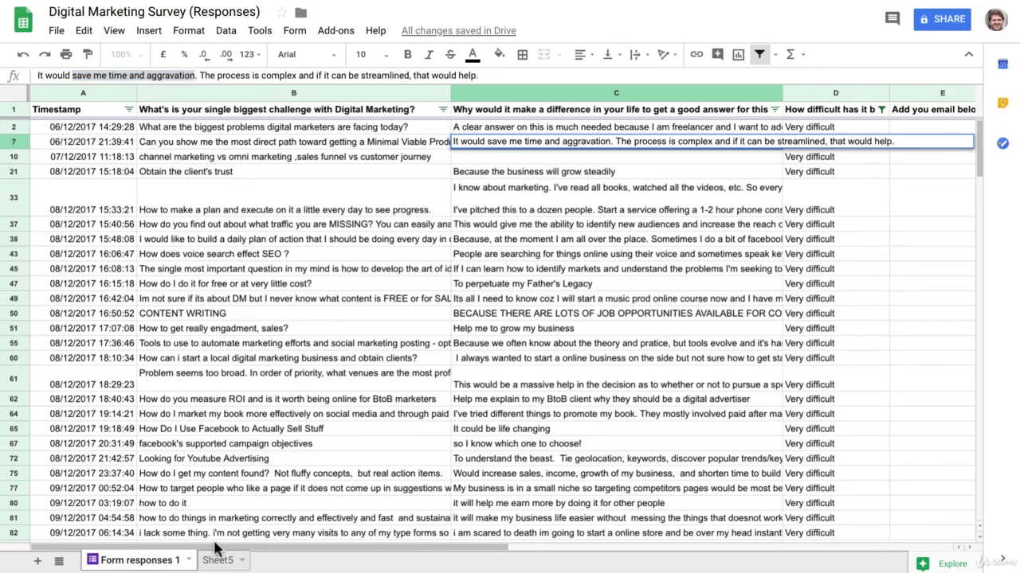
# Step: Paste the benefit into Sheet5 cell B2
pyautogui.click(217, 560)
pyautogui.click(347, 125)
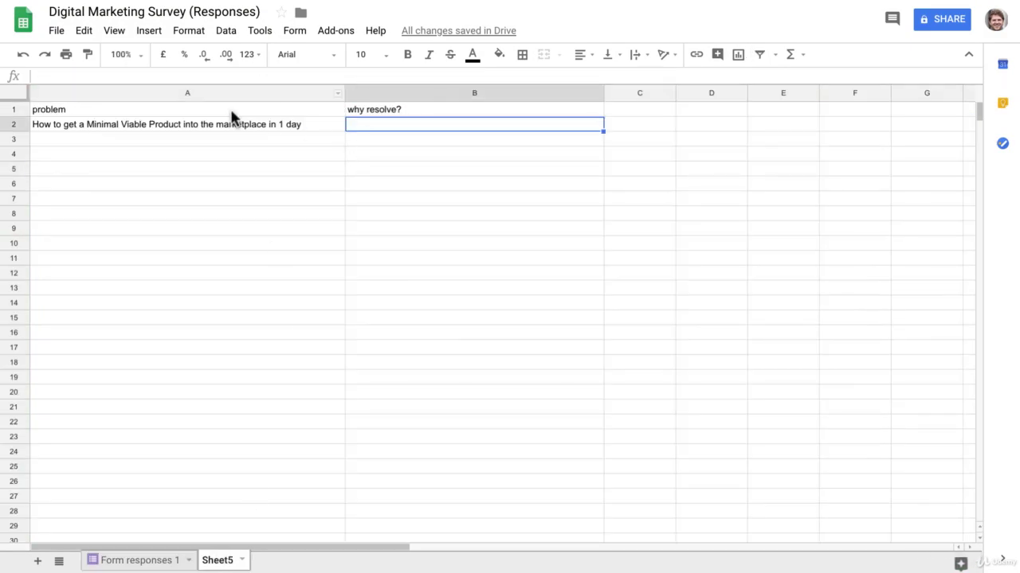
pyautogui.click(128, 77)
pyautogui.hotkey('ctrl', 'v')
pyautogui.click(246, 167)
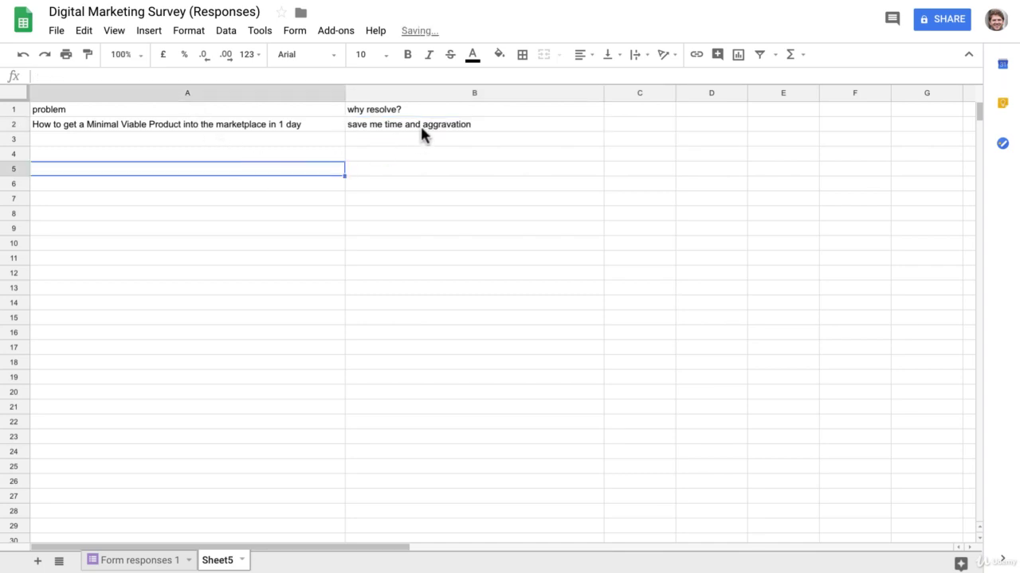
pyautogui.click(421, 130)
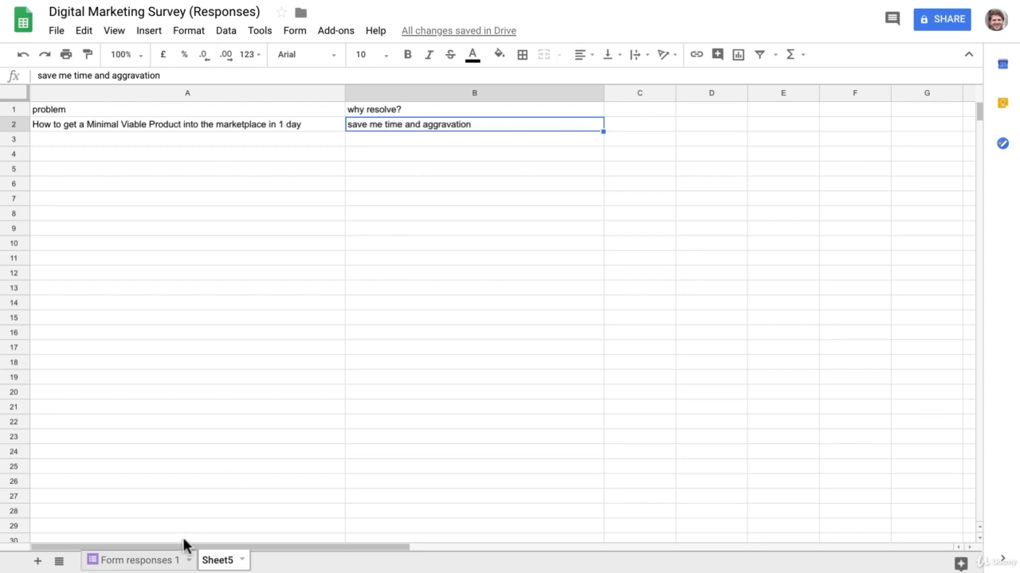
# Step: Extend B2 with '. get a streamlined process'
pyautogui.click(160, 560)
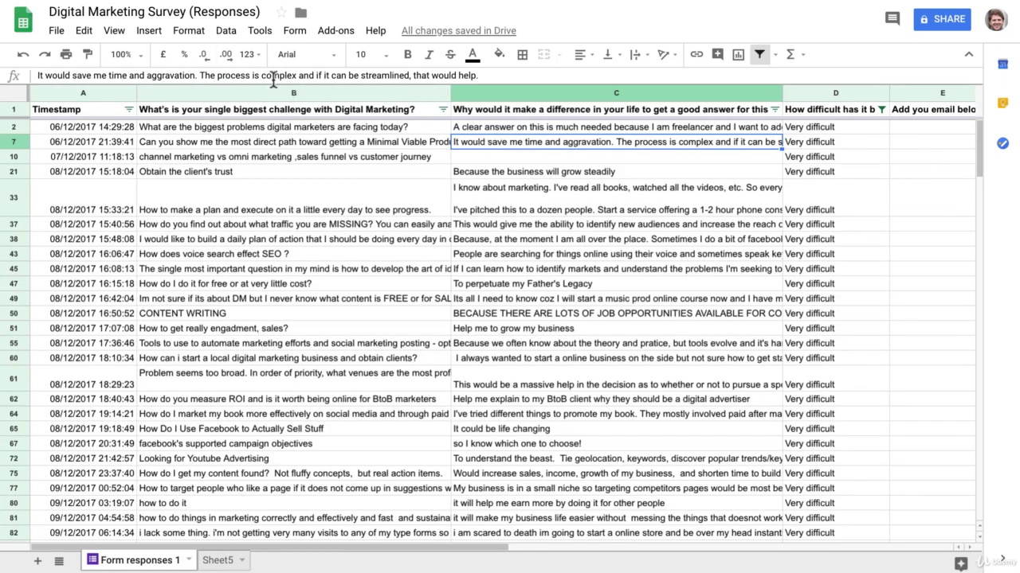
pyautogui.moveTo(360, 75); pyautogui.dragTo(413, 76)
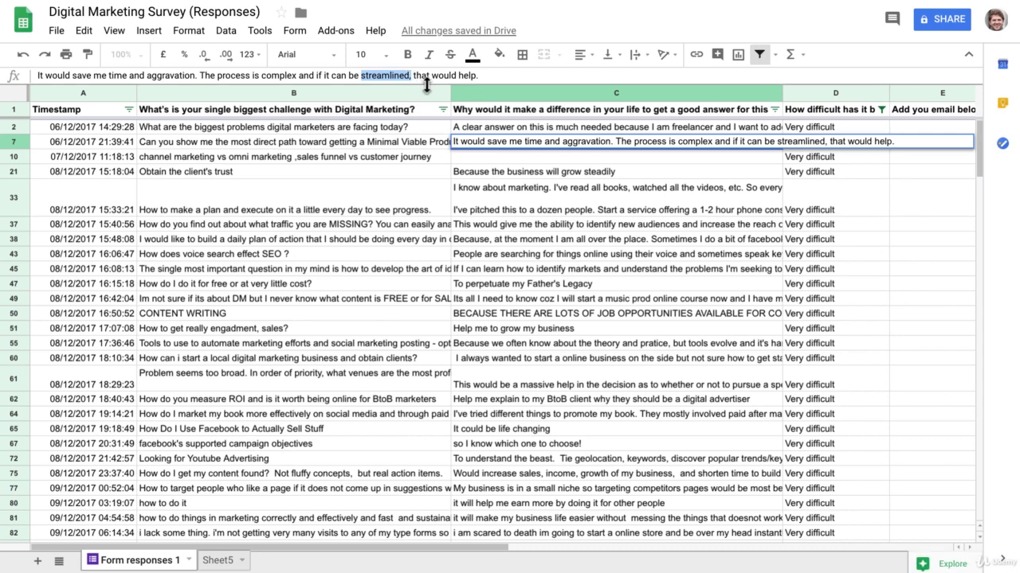
pyautogui.click(219, 560)
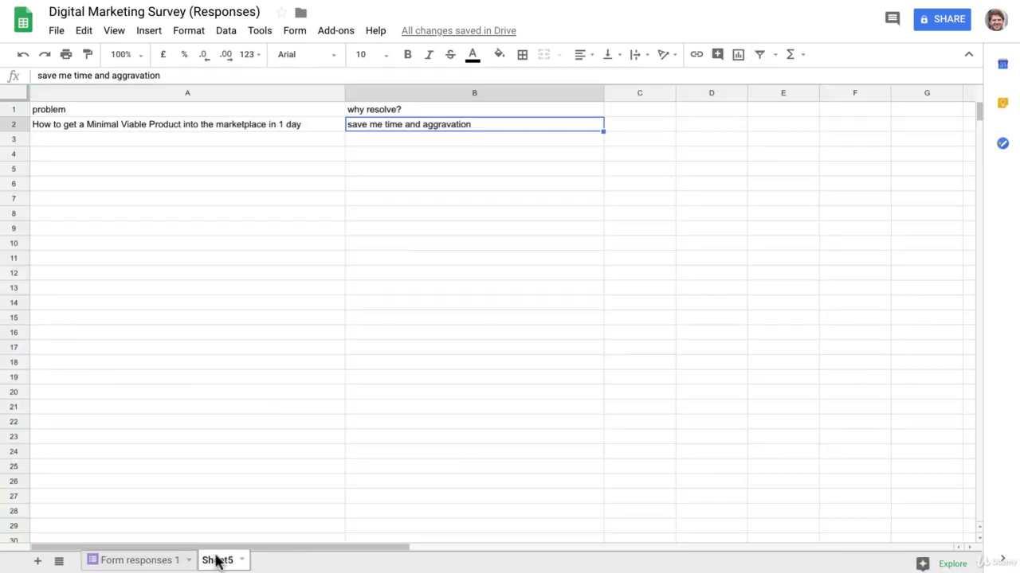
pyautogui.click(198, 75)
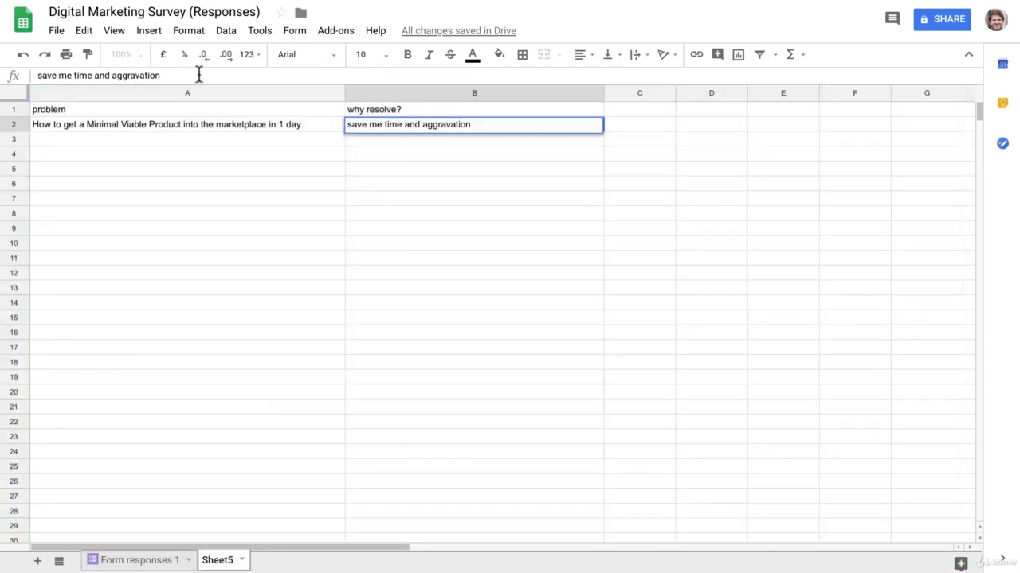
pyautogui.write('. ')
pyautogui.write('gwt')
pyautogui.press('BackSpace')
pyautogui.press('BackSpace')
pyautogui.write('et a streamlined,')
pyautogui.write(' process')
pyautogui.press('Return')
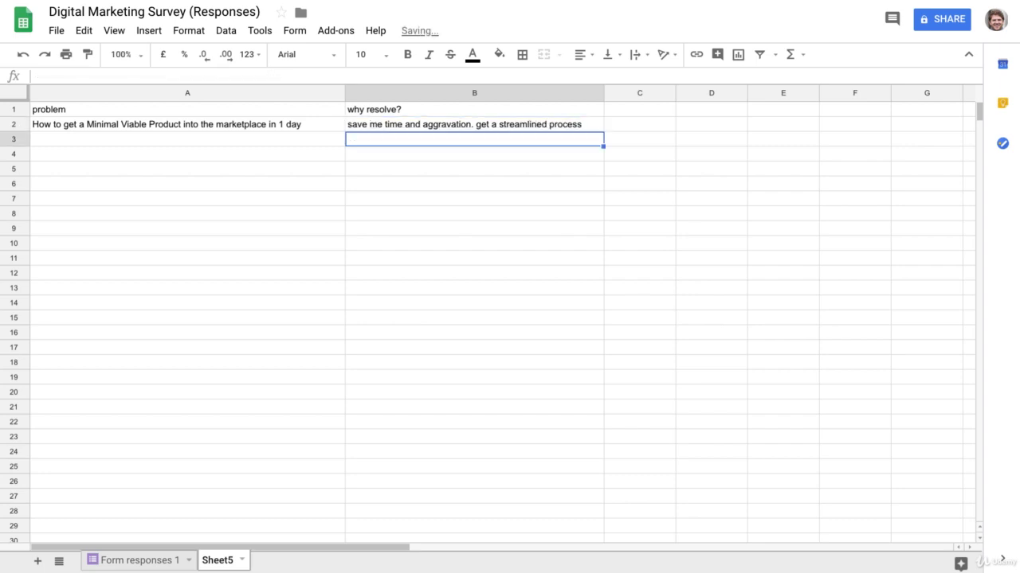
pyautogui.click(281, 169)
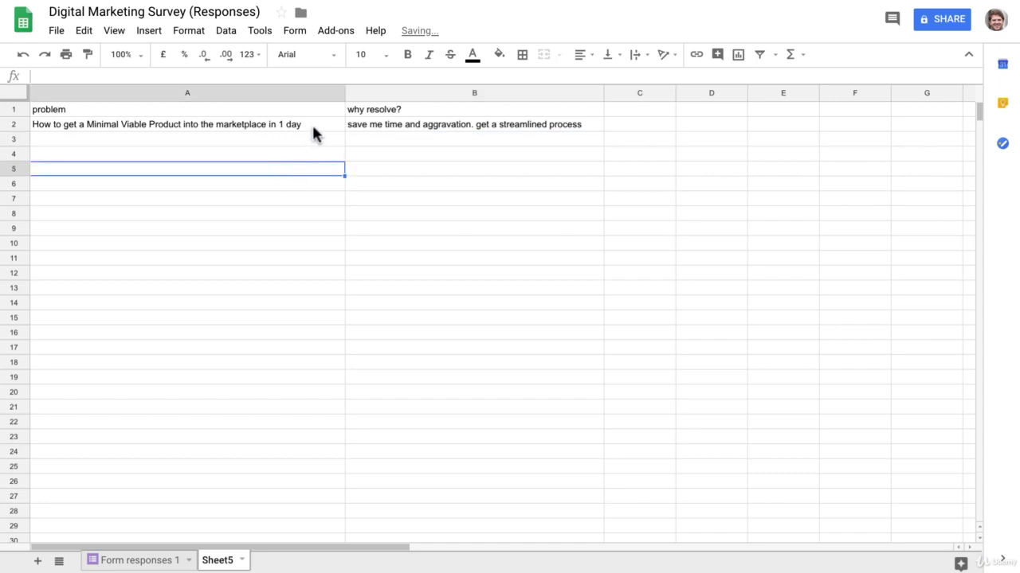
# Step: Review the Minimal Viable Product title in A2 and its benefit in B2
pyautogui.click(309, 126)
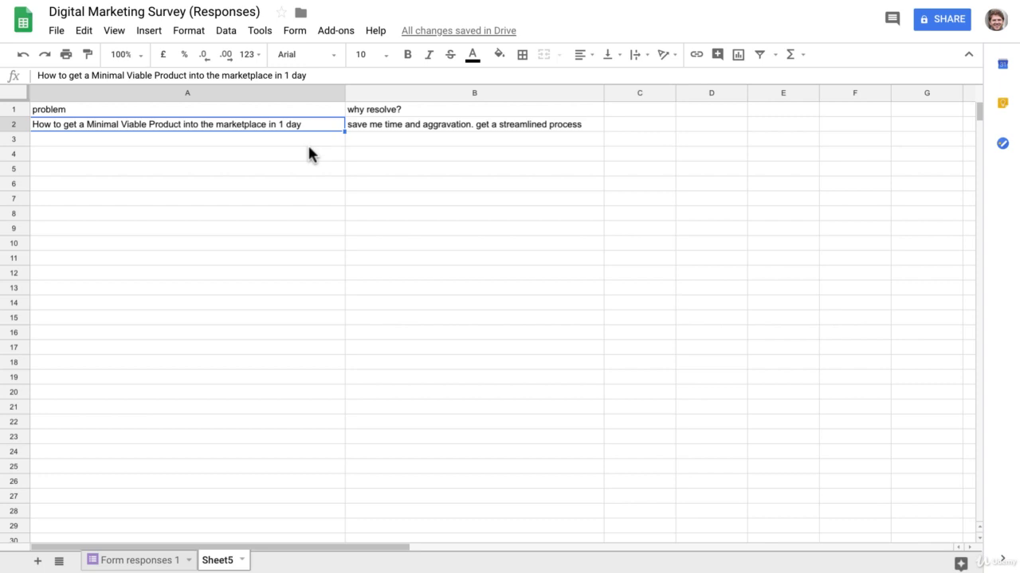
pyautogui.click(297, 155)
pyautogui.click(295, 126)
pyautogui.click(290, 198)
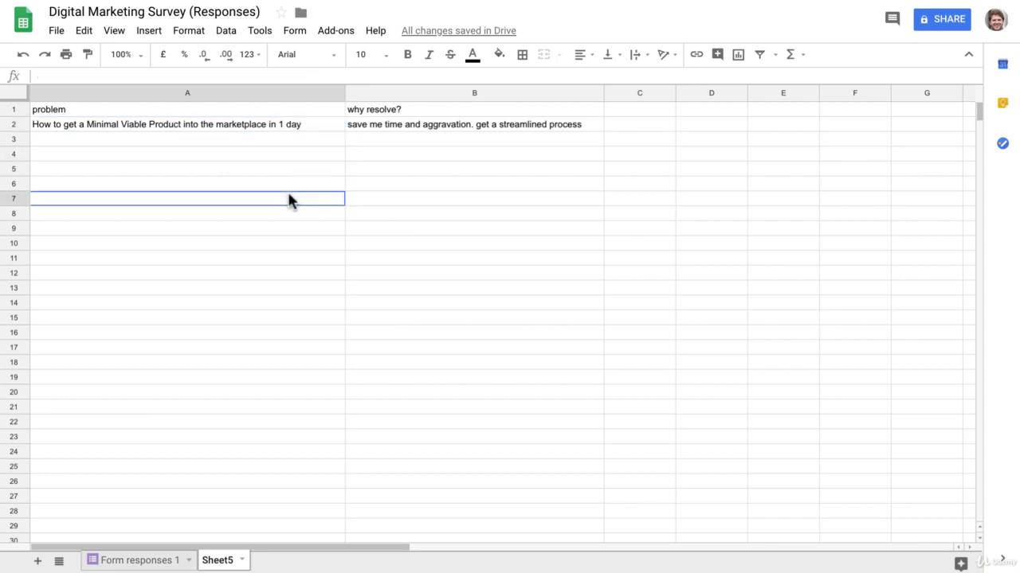
pyautogui.click(403, 128)
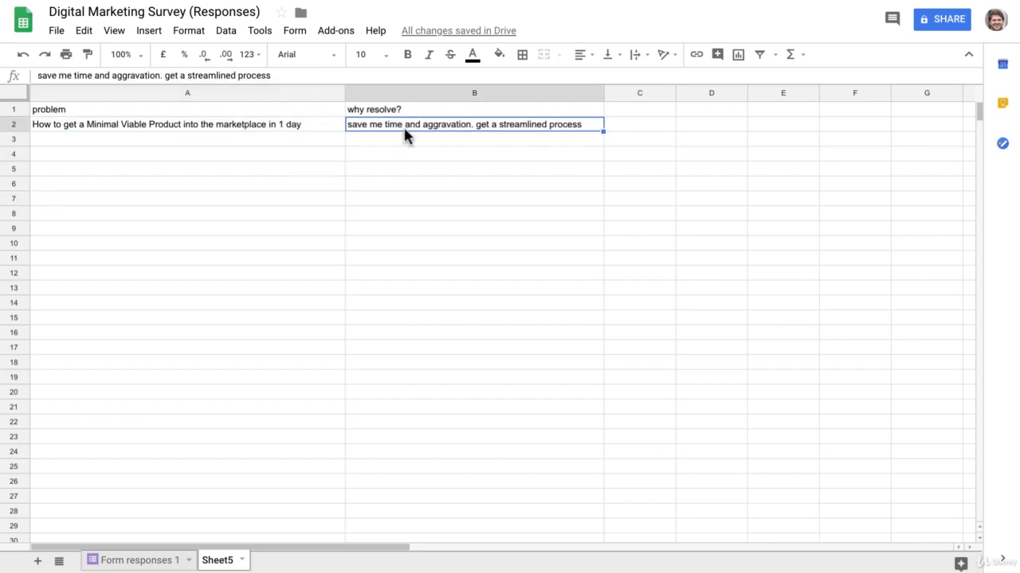
pyautogui.click(392, 169)
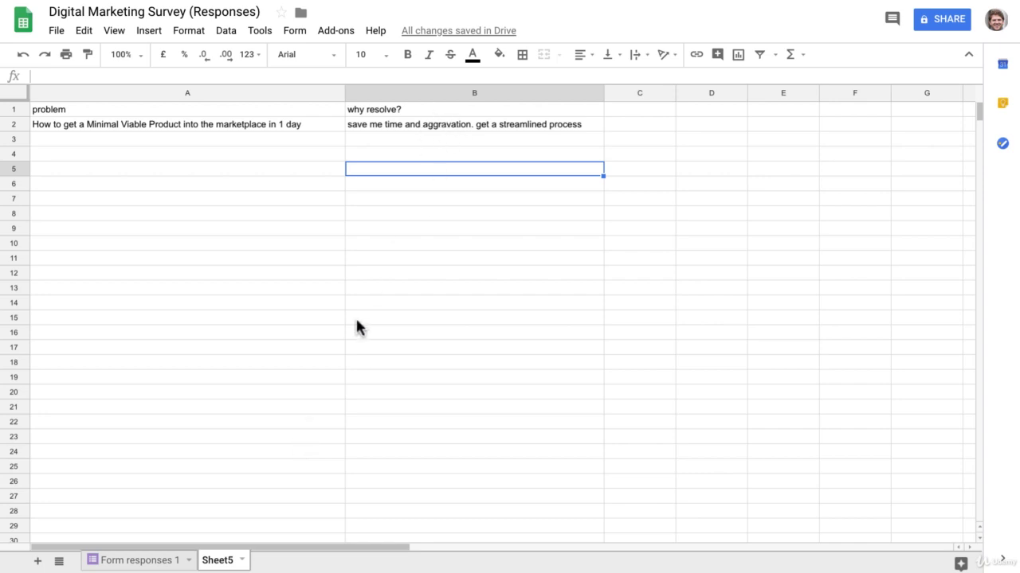
# Step: Copy the client-trust problem from B21 into Sheet5 A3 after 'How to'
pyautogui.click(137, 559)
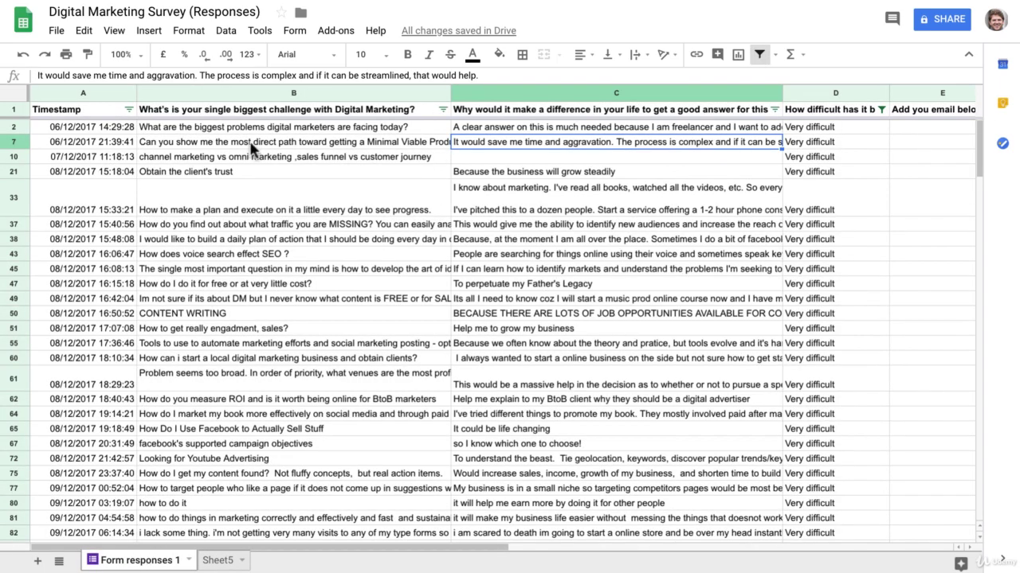
pyautogui.click(249, 158)
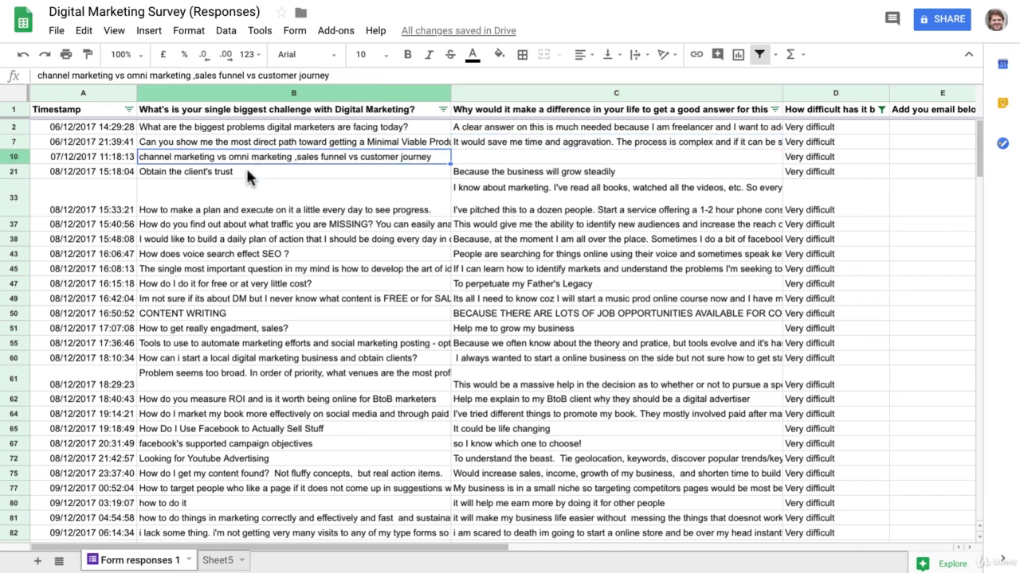
pyautogui.tripleClick(117, 74)
pyautogui.hotkey('ctrl', 'c')
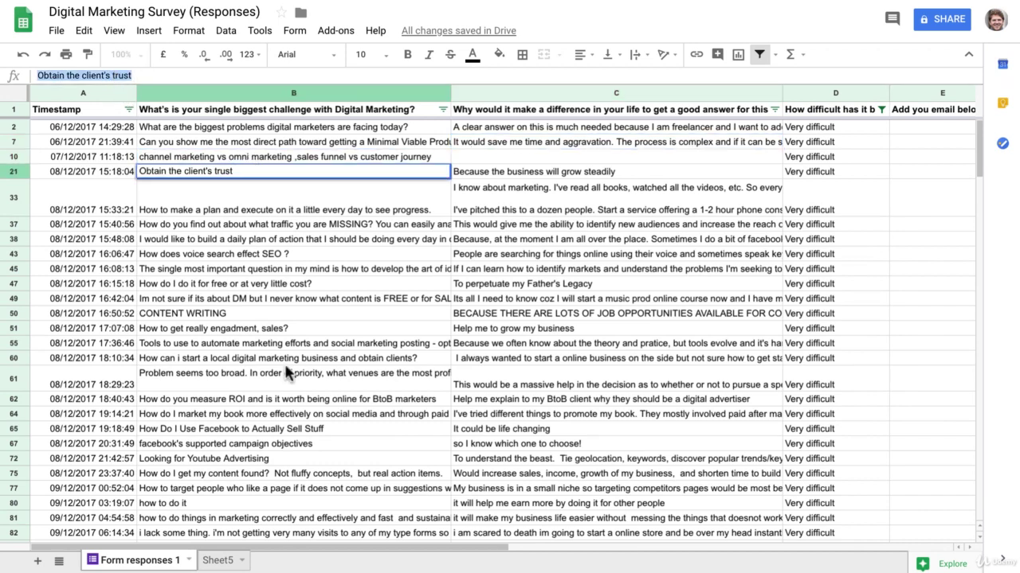
pyautogui.click(217, 560)
pyautogui.click(131, 141)
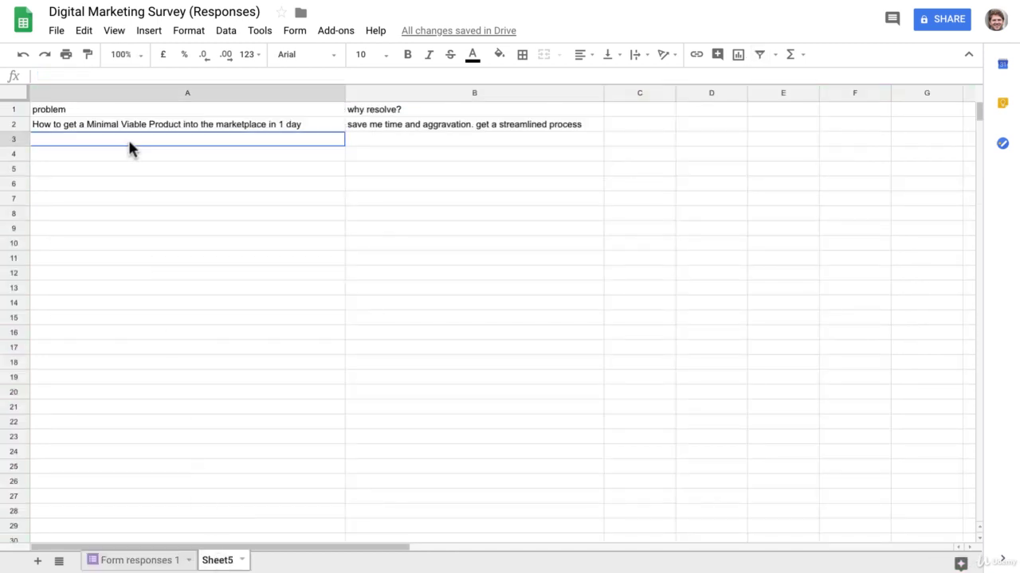
pyautogui.write('How to')
pyautogui.hotkey('ctrl', 'v')
# Step: Insert 'get' and lowercase 'obtain' in the A3 title
pyautogui.click(63, 139)
pyautogui.write('get')
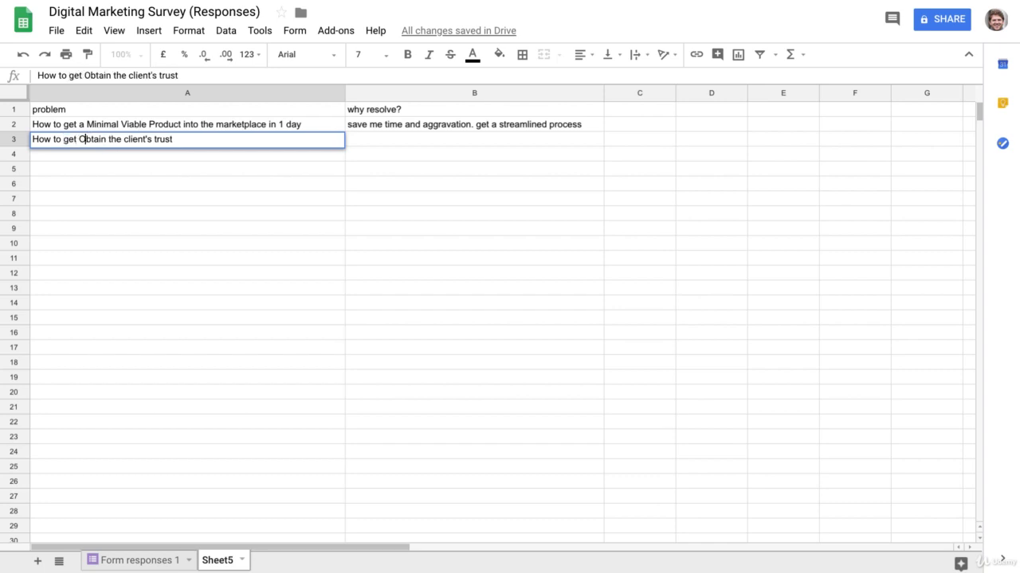
pyautogui.press('BackSpace')
pyautogui.write('o')
pyautogui.press('Return')
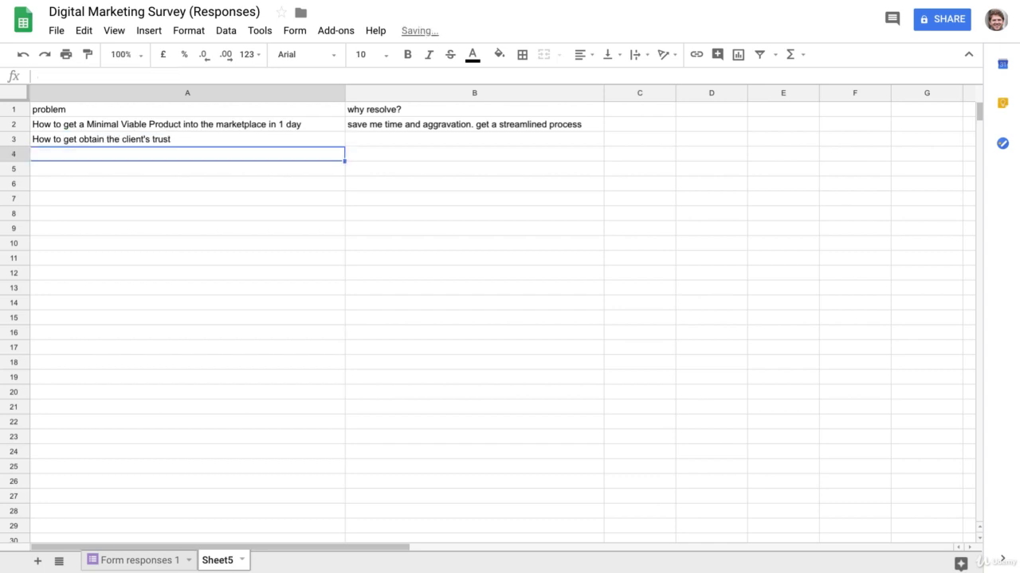
# Step: Append 'as a digtial marketer' to A3, then view the client-trust row's benefit answer
pyautogui.click(154, 139)
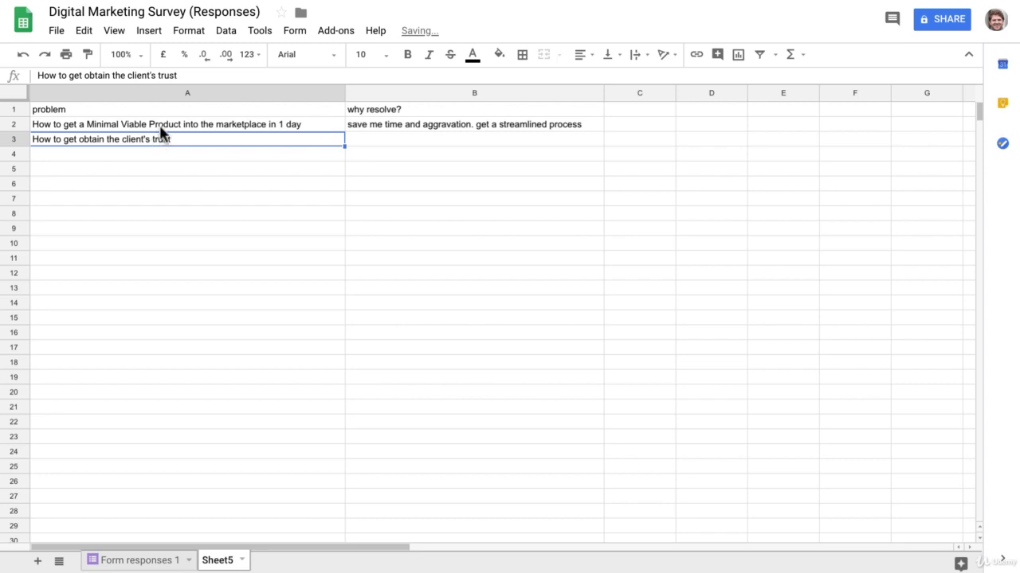
pyautogui.click(199, 75)
pyautogui.write('as afi')
pyautogui.write('digtial marketer')
pyautogui.press('Return')
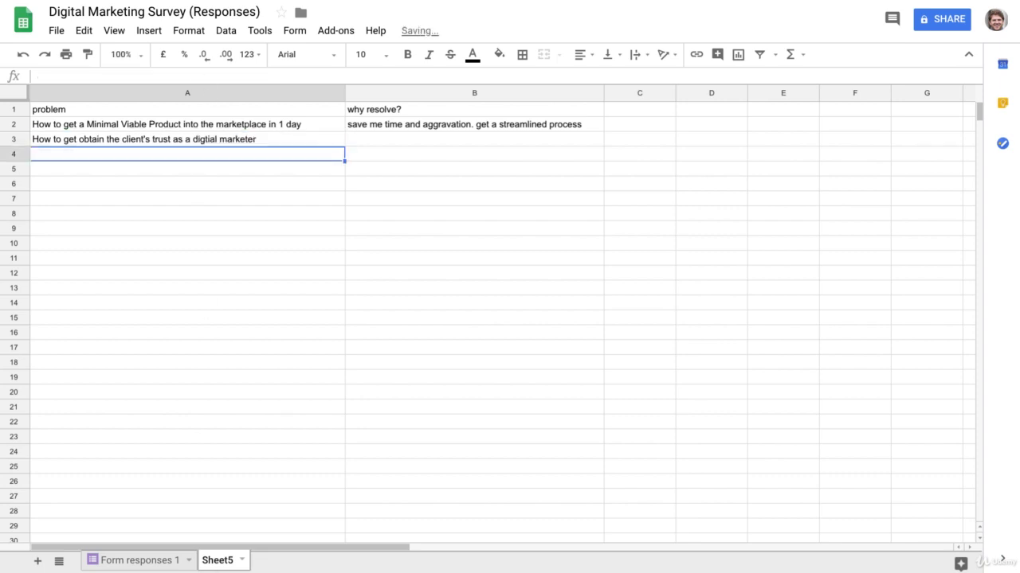
pyautogui.click(156, 561)
pyautogui.click(532, 177)
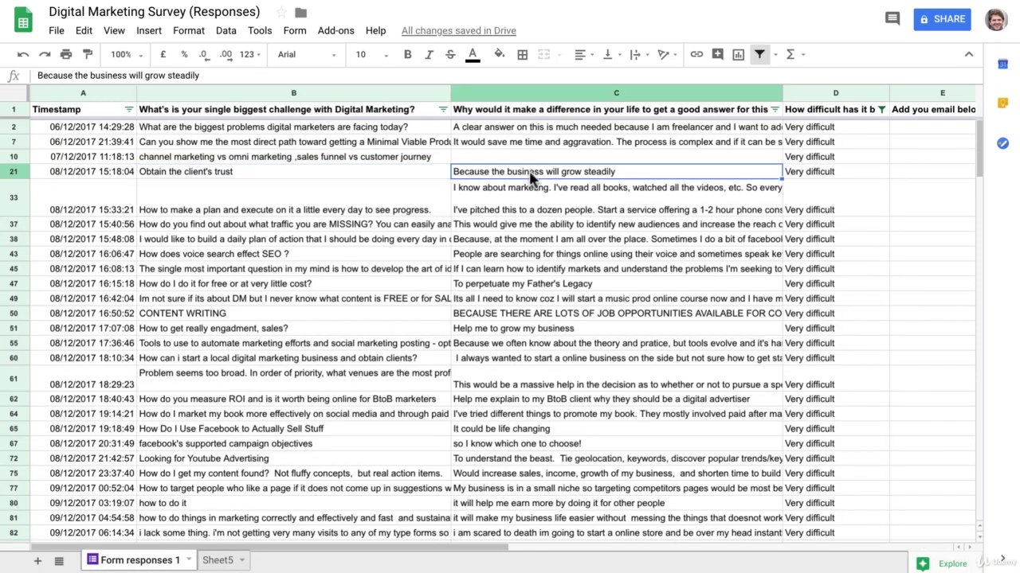
# Step: Enter 'grow your business steadily' in B3 as the client-trust benefit
pyautogui.click(224, 562)
pyautogui.click(384, 144)
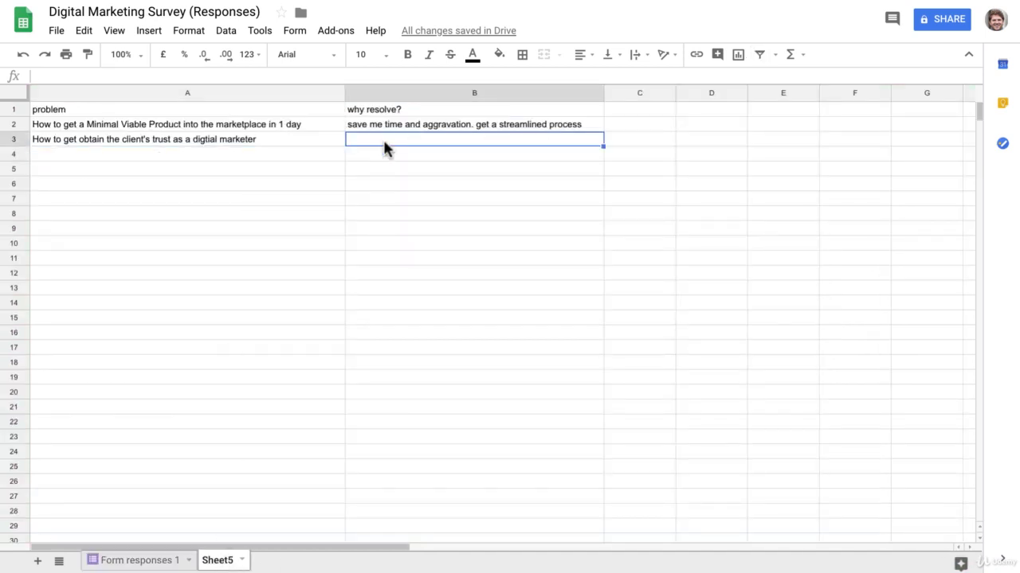
pyautogui.write('grow ou')
pyautogui.press('BackSpace')
pyautogui.press('BackSpace')
pyautogui.write('upd')
pyautogui.press('BackSpace')
pyautogui.press('BackSpace')
pyautogui.press('BackSpace')
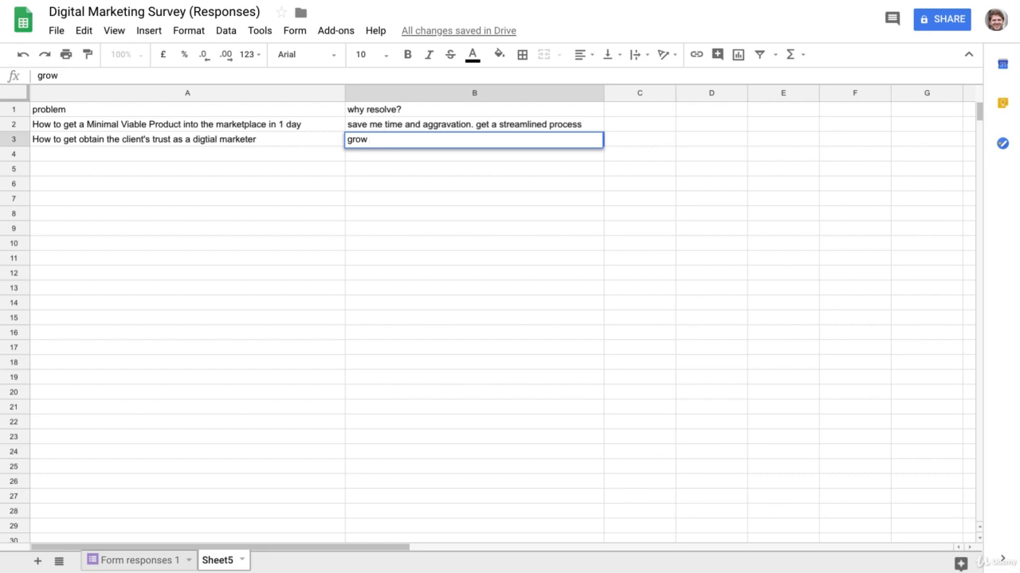
pyautogui.write('your')
pyautogui.write(' business')
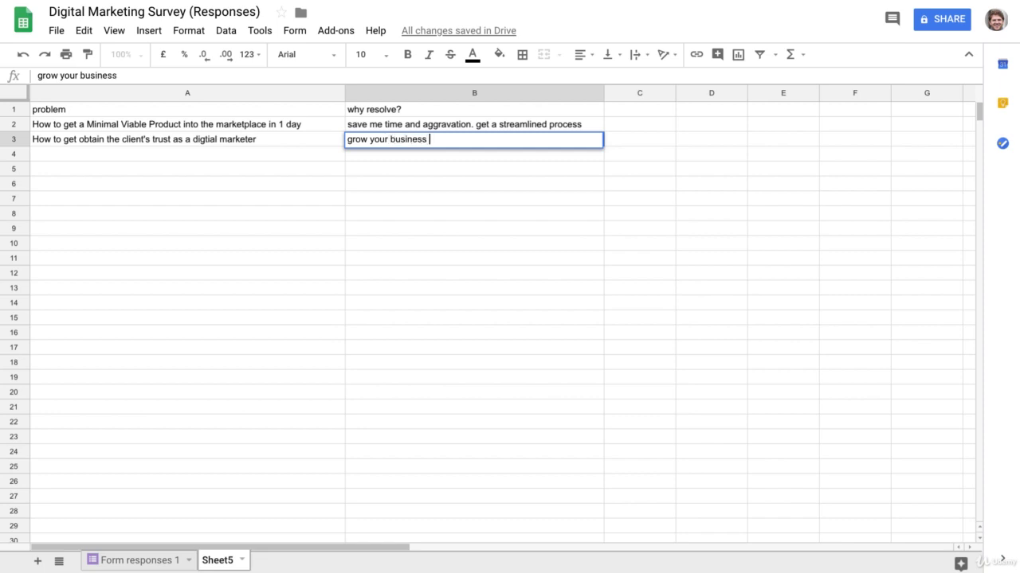
pyautogui.write(' steadily')
pyautogui.press('BackSpace')
pyautogui.write('e')
pyautogui.press('BackSpace')
pyautogui.press('BackSpace')
pyautogui.write('y]')
pyautogui.press('BackSpace')
pyautogui.press('Return')
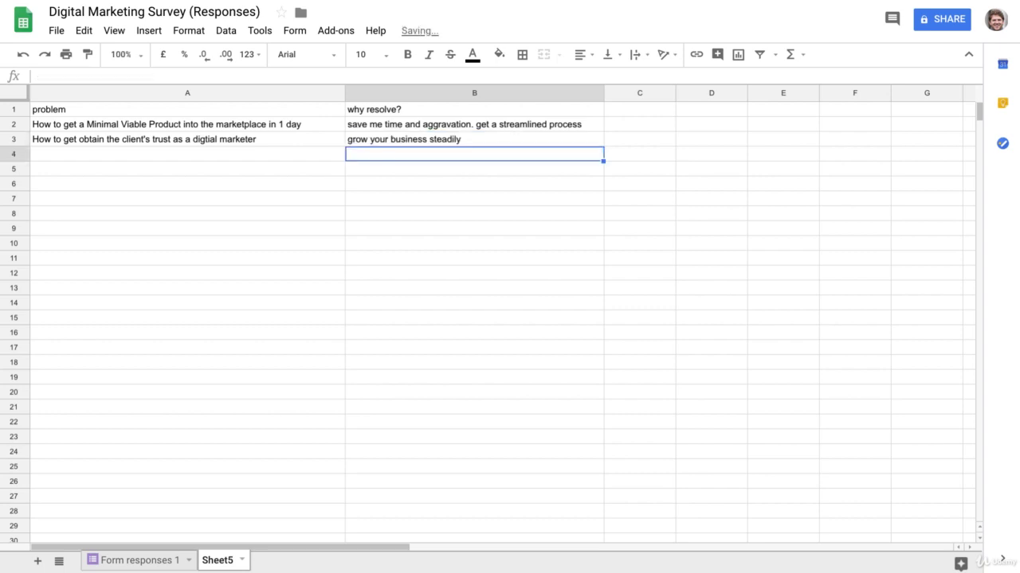
# Step: Bold the Sheet5 header row
pyautogui.click(12, 109)
pyautogui.click(407, 54)
pyautogui.click(398, 315)
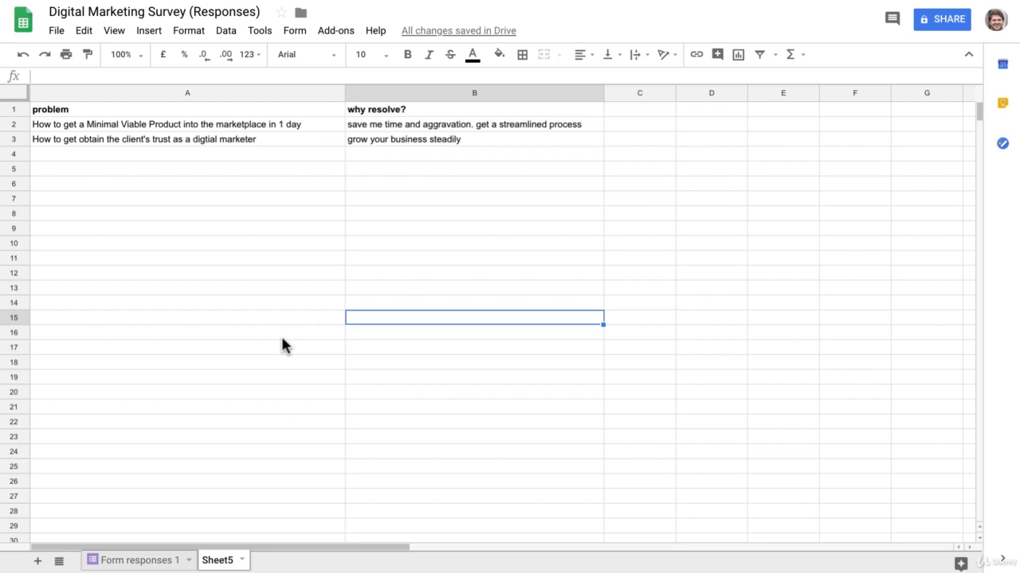
# Step: Copy the voice search SEO question from row 43 of the survey responses into Sheet5's A4
pyautogui.click(140, 560)
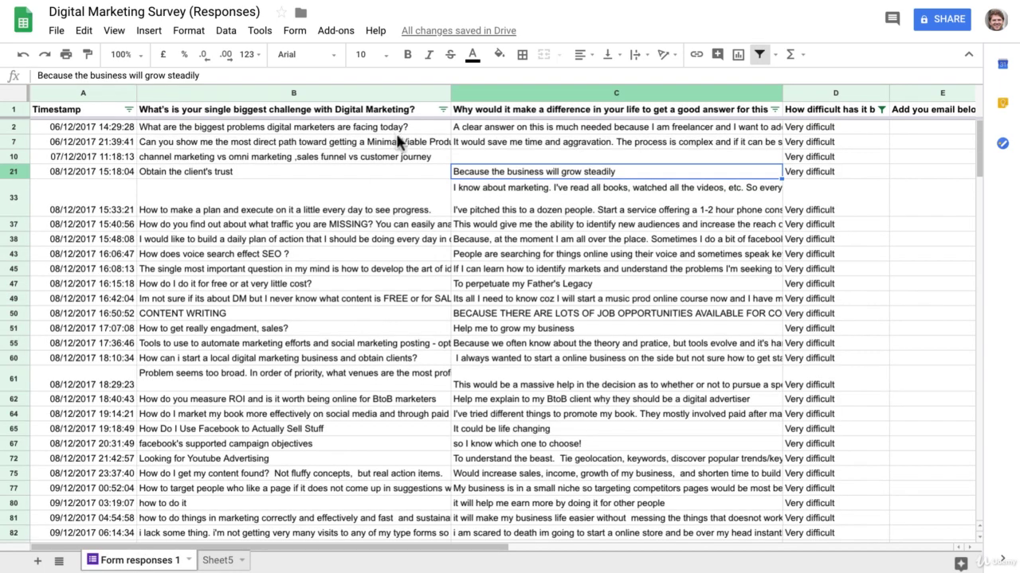
pyautogui.click(383, 196)
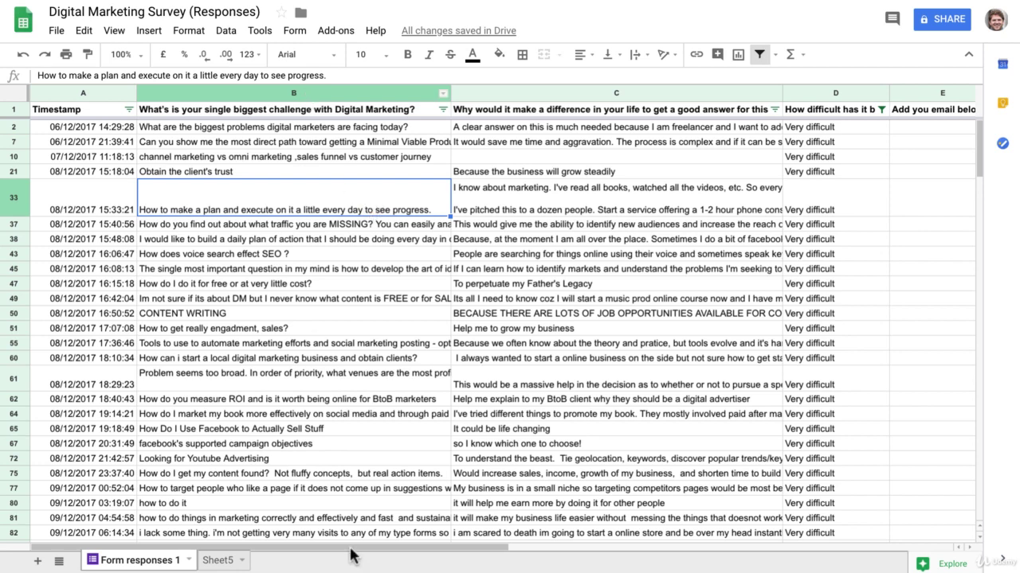
pyautogui.click(267, 258)
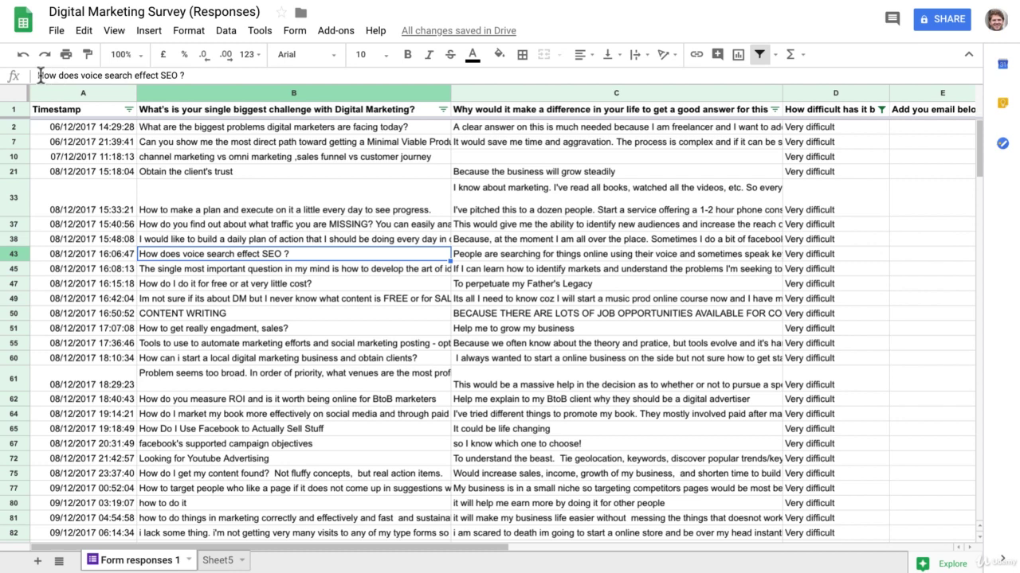
pyautogui.moveTo(38, 74)
pyautogui.mouseDown()
pyautogui.moveTo(202, 77)
pyautogui.moveTo(37, 76)
pyautogui.mouseUp()
pyautogui.hotkey('ctrl', 'c')
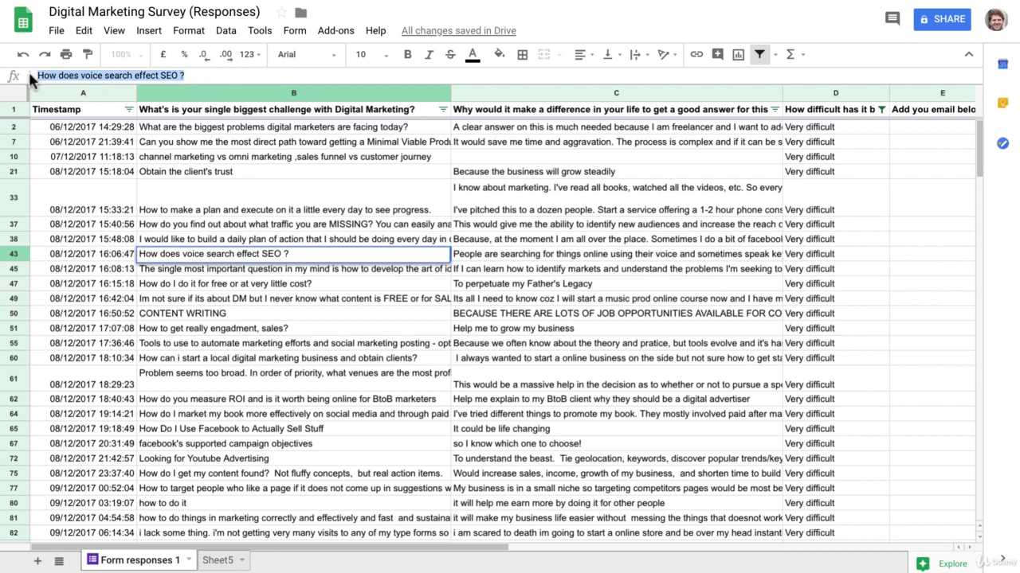
pyautogui.click(218, 560)
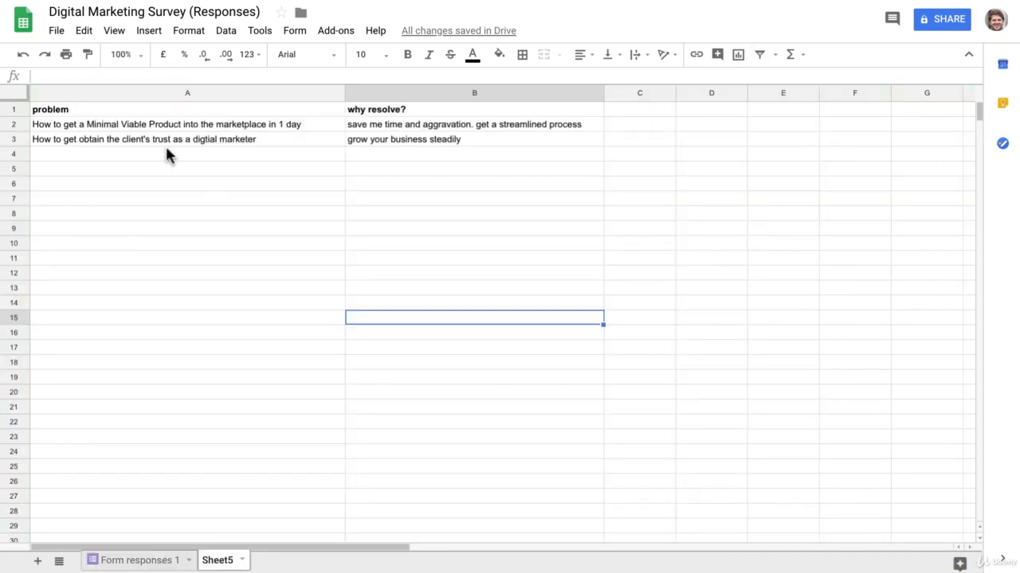
pyautogui.click(163, 153)
pyautogui.hotkey('ctrl', 'v')
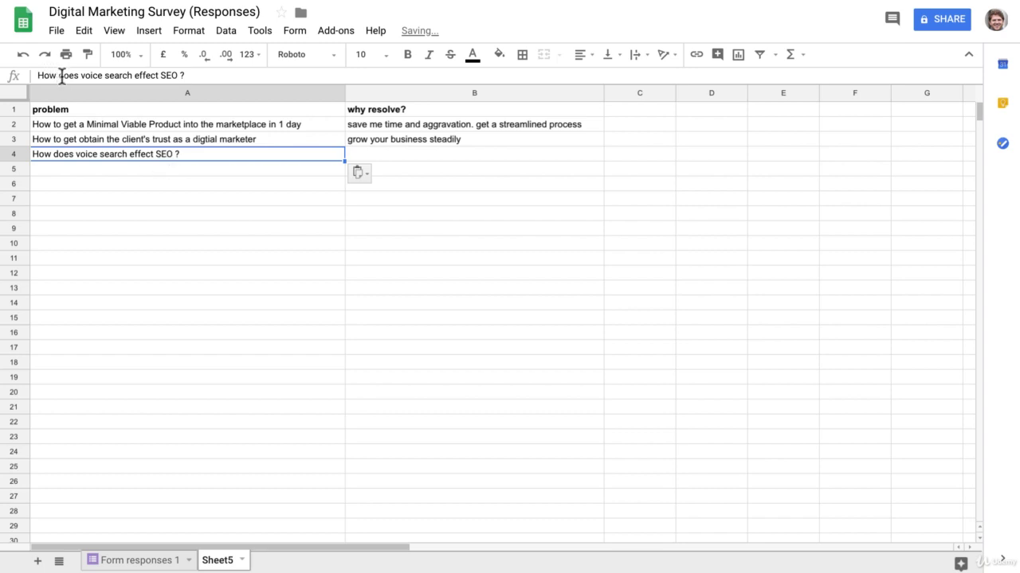
# Step: Reword A4 as a 'How to rank #1 from Voice SEO on…' title, fixing typos along the way
pyautogui.moveTo(57, 75); pyautogui.dragTo(132, 76)
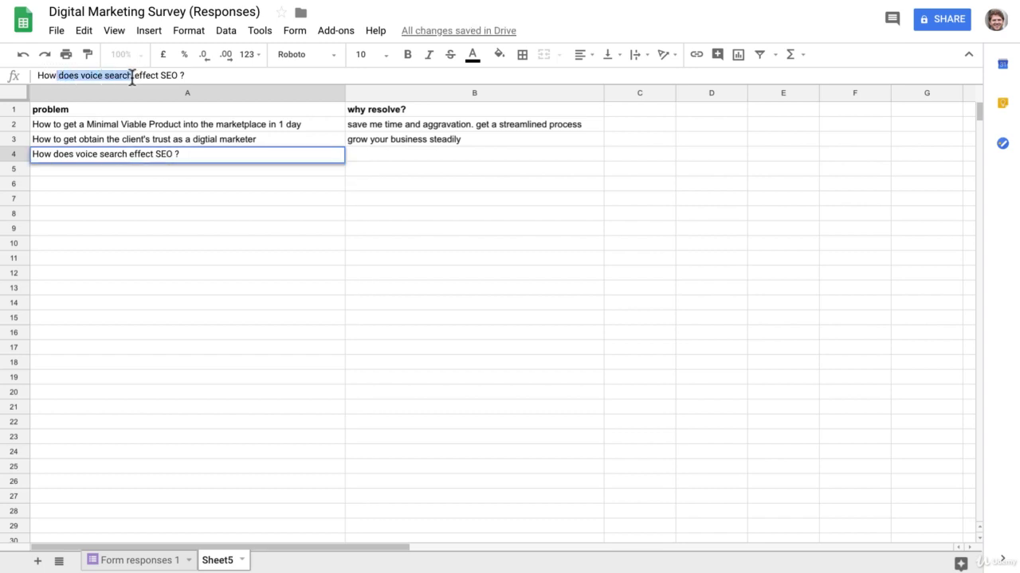
pyautogui.click(133, 76)
pyautogui.tripleClick(66, 75)
pyautogui.click(59, 75)
pyautogui.keyDown('shift'); pyautogui.click(193, 75); pyautogui.keyUp('shift')
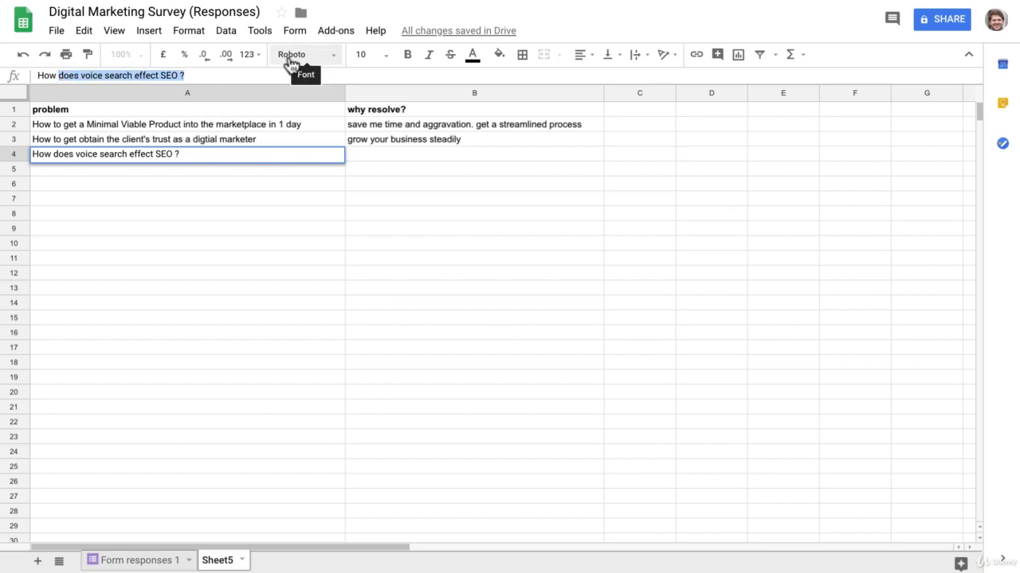
pyautogui.write('to benefits ')
pyautogui.write('rom Vouc')
pyautogui.press('BackSpace')
pyautogui.press('BackSpace')
pyautogui.write('iuce')
pyautogui.press('BackSpace')
pyautogui.press('BackSpace')
pyautogui.press('BackSpace')
pyautogui.write('ice')
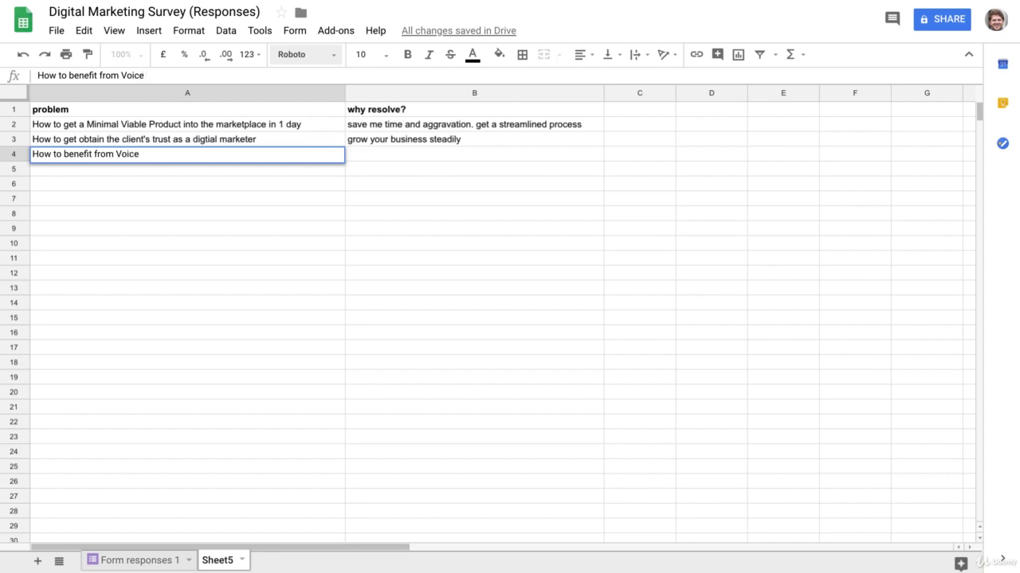
pyautogui.write(' SEO')
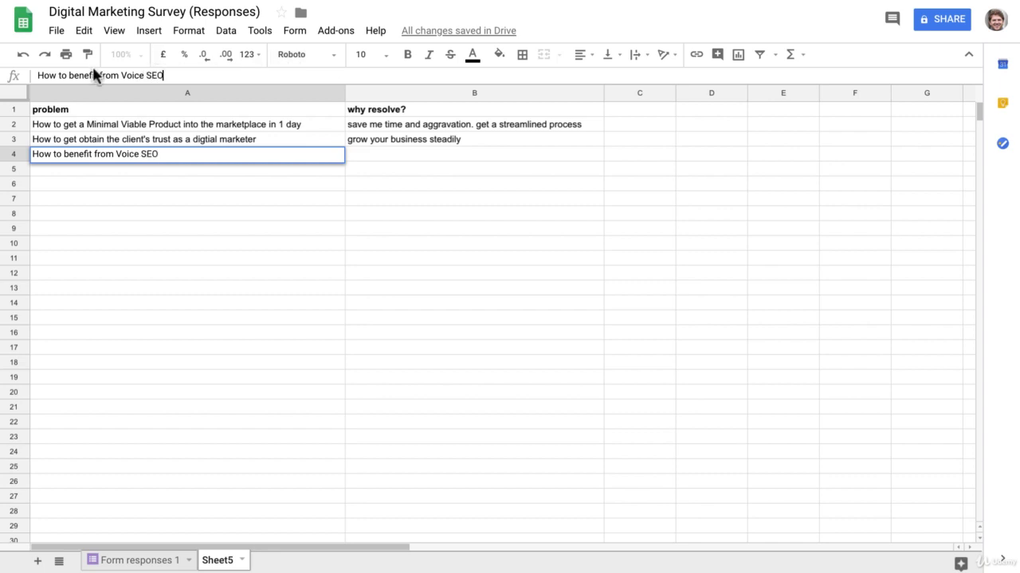
pyautogui.moveTo(68, 75); pyautogui.dragTo(101, 75)
pyautogui.write('rank')
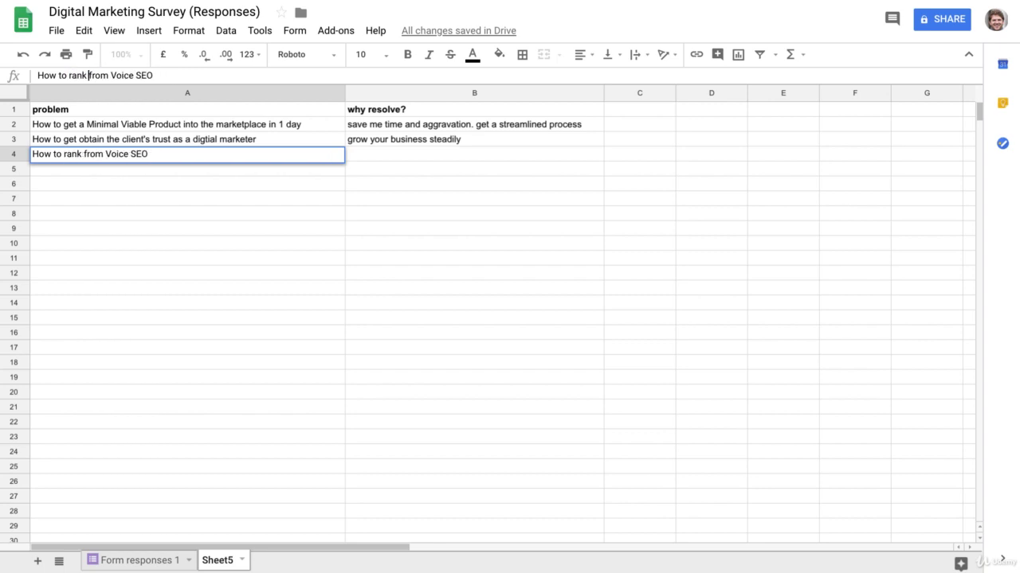
pyautogui.write(' #1 ')
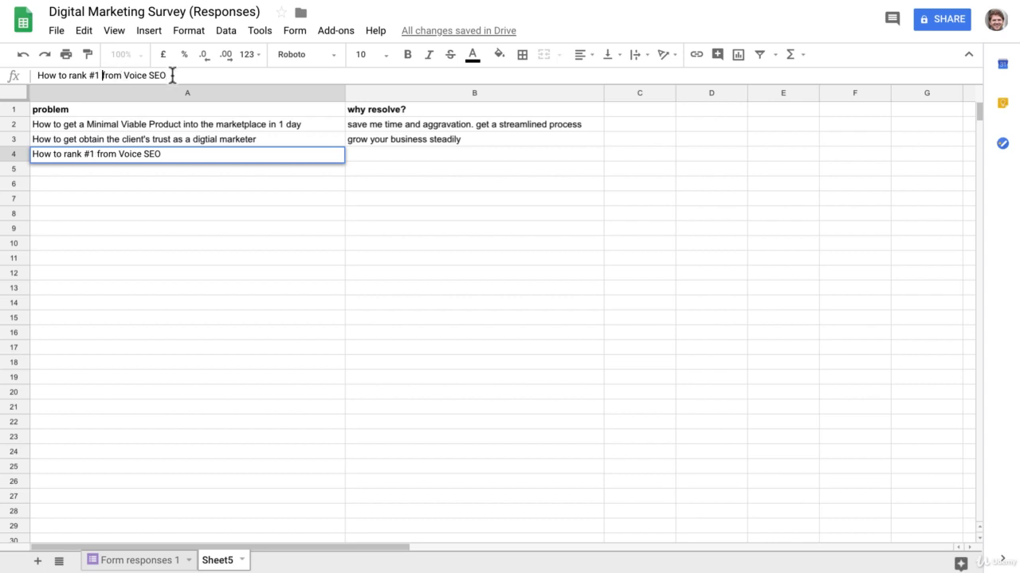
pyautogui.write(' on mil')
pyautogui.write('e')
pyautogui.press('Return')
# Step: Correct A4's misspelled last word to 'mobile' and check the finished title
pyautogui.click(188, 154)
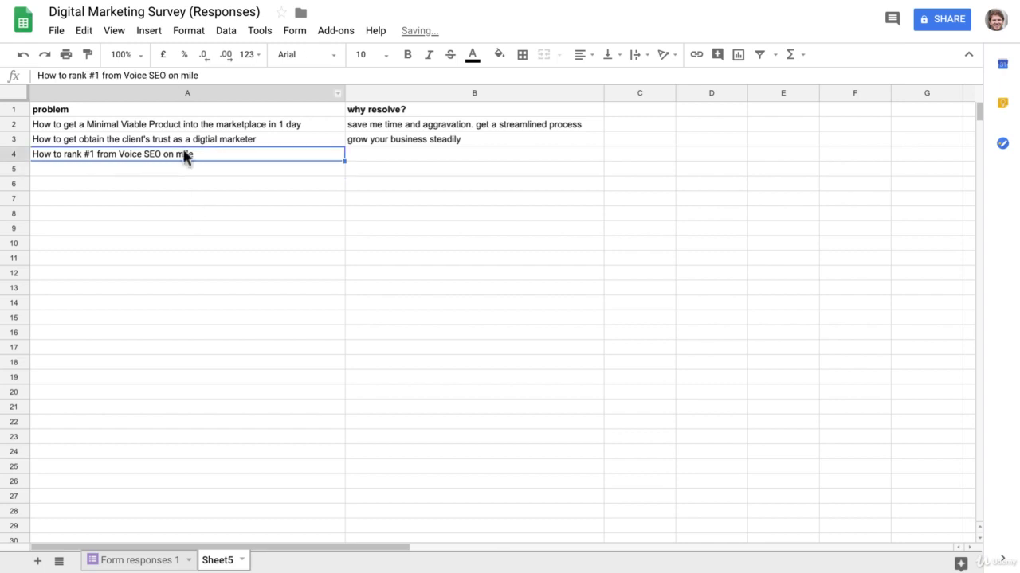
pyautogui.doubleClick(188, 74)
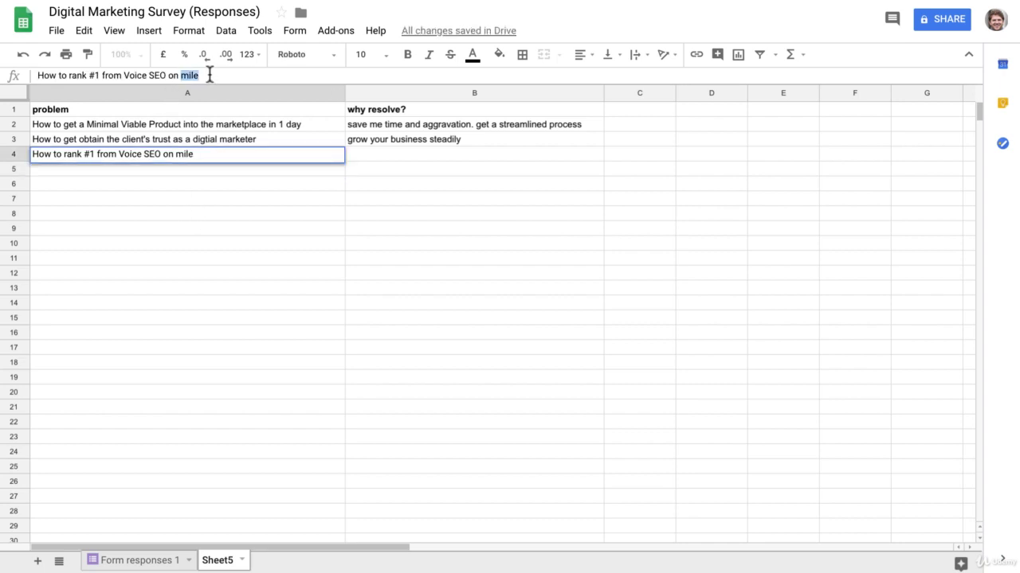
pyautogui.write('mobile')
pyautogui.press('Return')
pyautogui.click(194, 155)
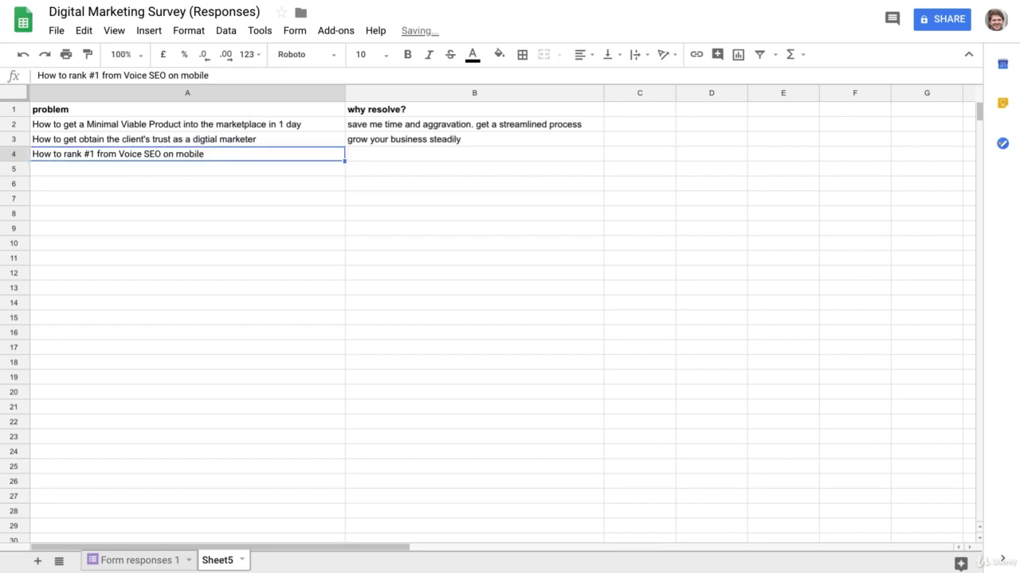
# Step: Copy 'leveraged' from the voice search respondent's reason in C43 into Sheet5's B4
pyautogui.click(388, 155)
pyautogui.click(147, 560)
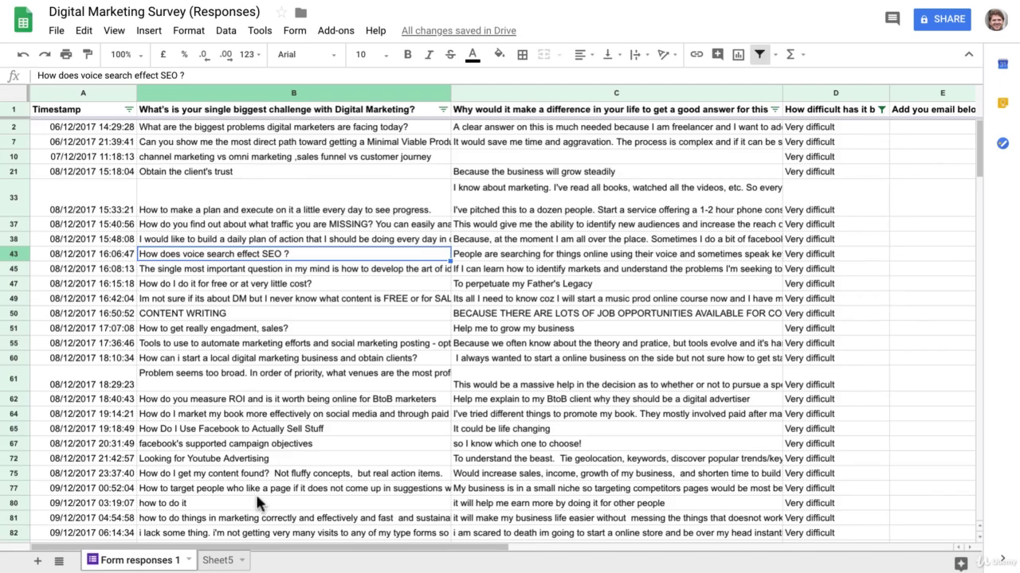
pyautogui.click(539, 256)
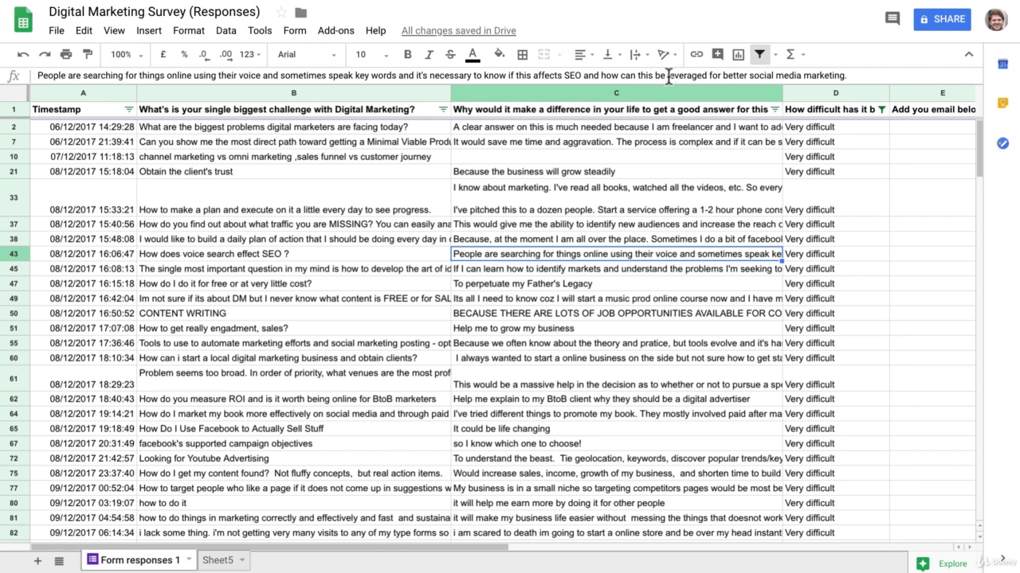
pyautogui.moveTo(667, 75); pyautogui.dragTo(708, 75)
pyautogui.hotkey('ctrl', 'c')
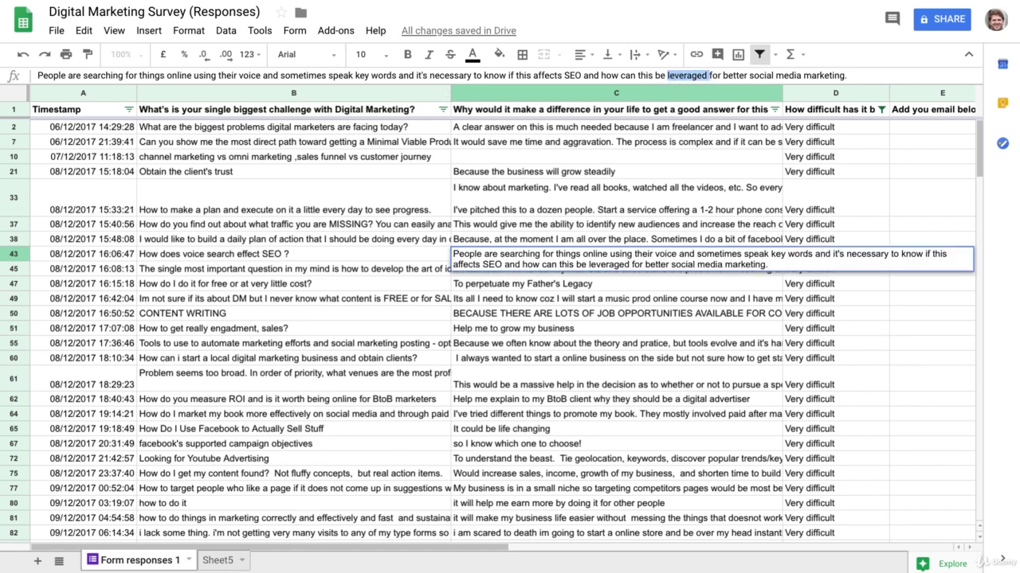
pyautogui.click(217, 560)
pyautogui.hotkey('ctrl', 'v')
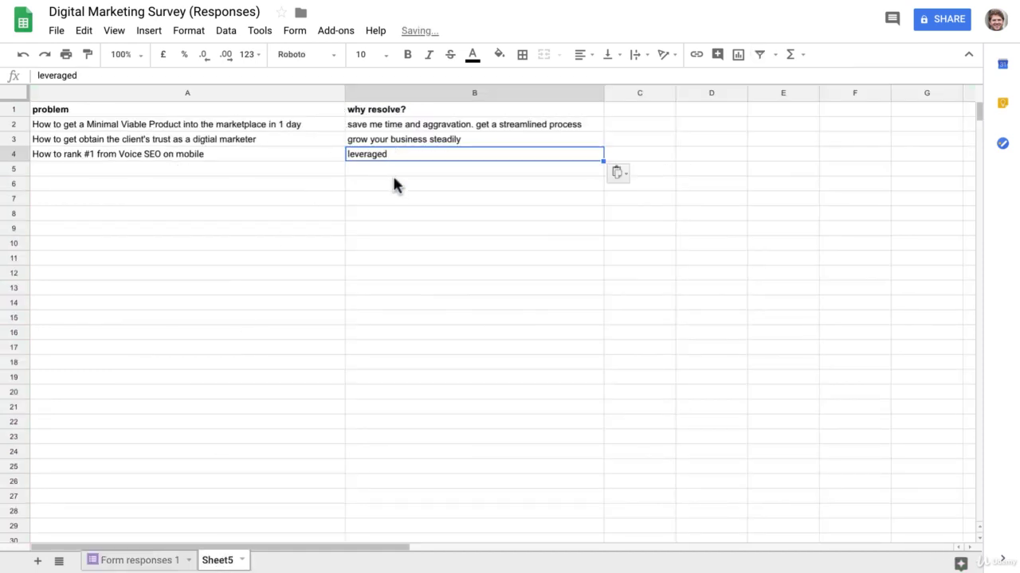
pyautogui.click(393, 182)
# Step: Edit B4 to read 'leverage to get free traffic to your site'
pyautogui.click(371, 161)
pyautogui.click(83, 75)
pyautogui.press('BackSpace')
pyautogui.write('to get free traffic to')
pyautogui.press('BackSpace')
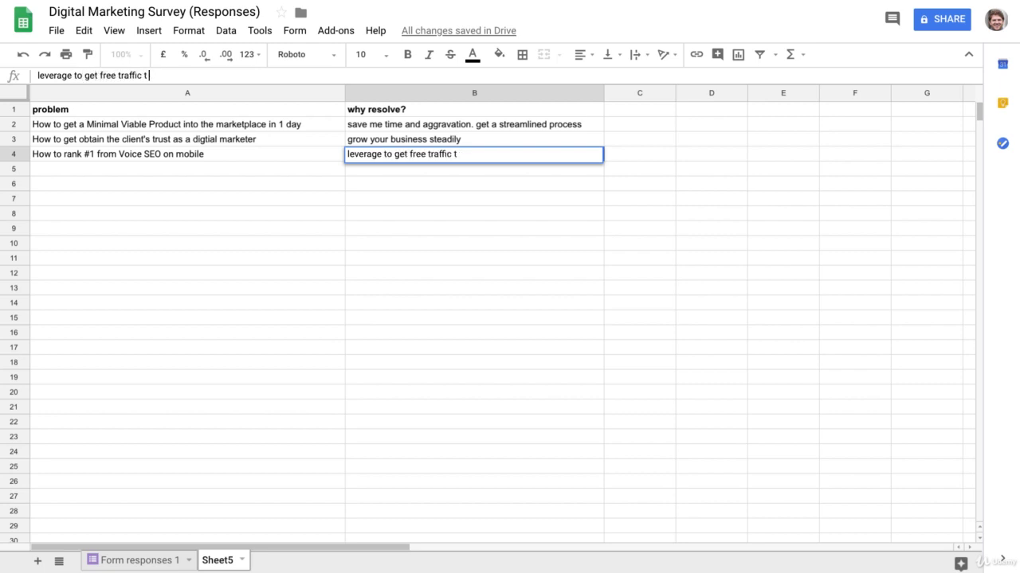
pyautogui.write('o your site')
pyautogui.press('Return')
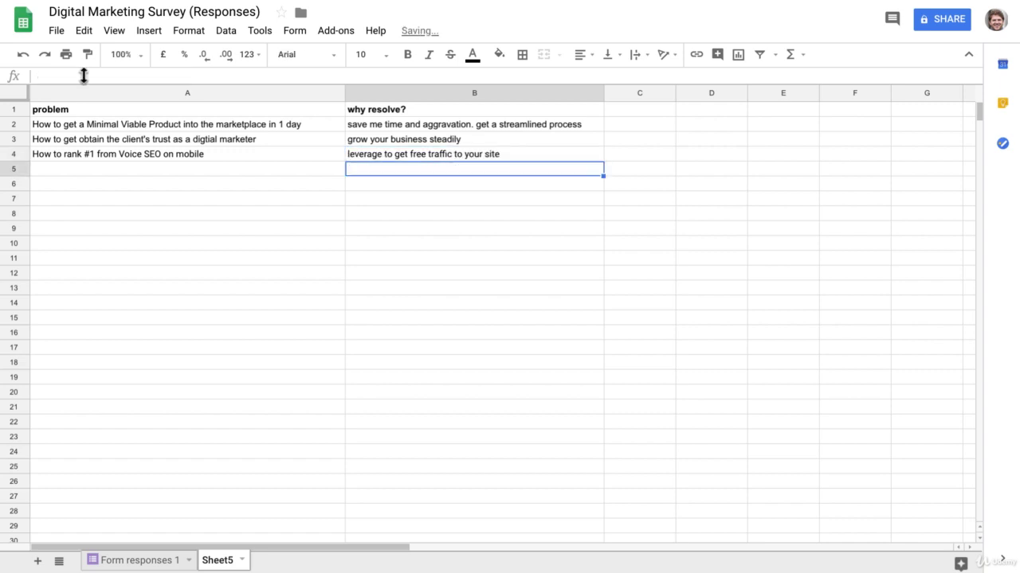
# Step: Review Sheet5's three problem-and-benefit rows in A2:B4, then return to Form responses 1
pyautogui.click(163, 566)
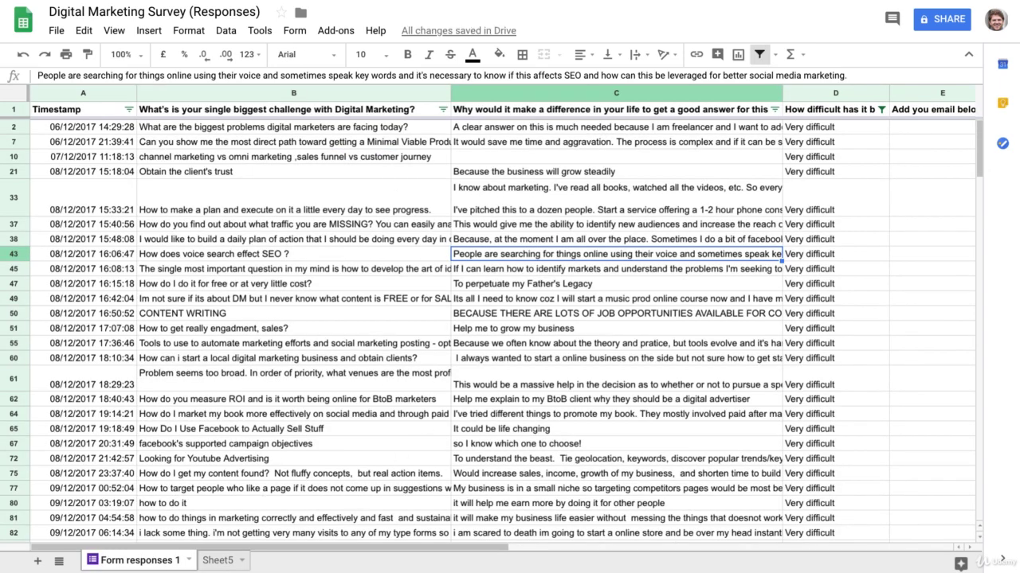
pyautogui.click(219, 560)
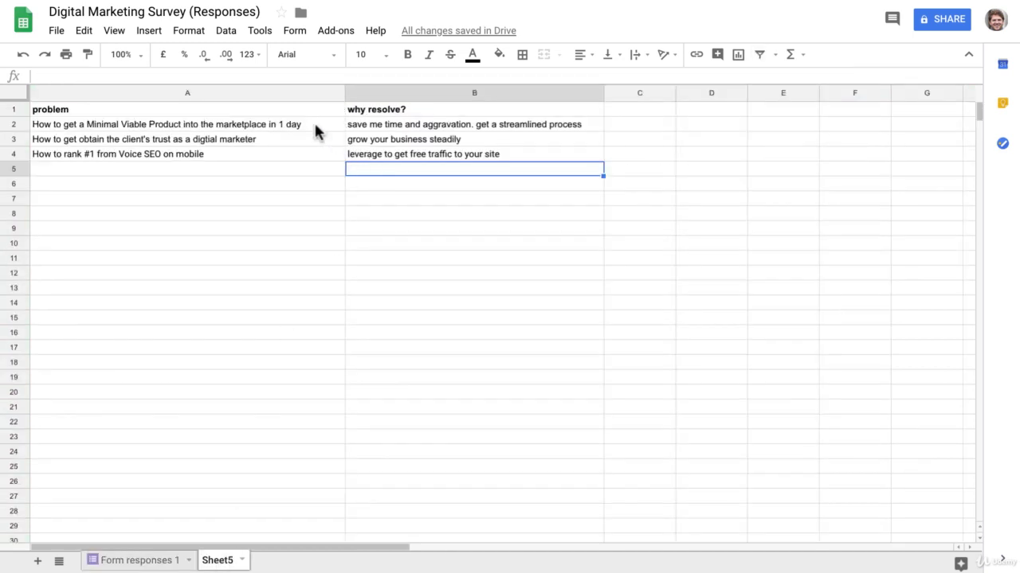
pyautogui.moveTo(312, 124); pyautogui.dragTo(381, 156)
pyautogui.click(382, 185)
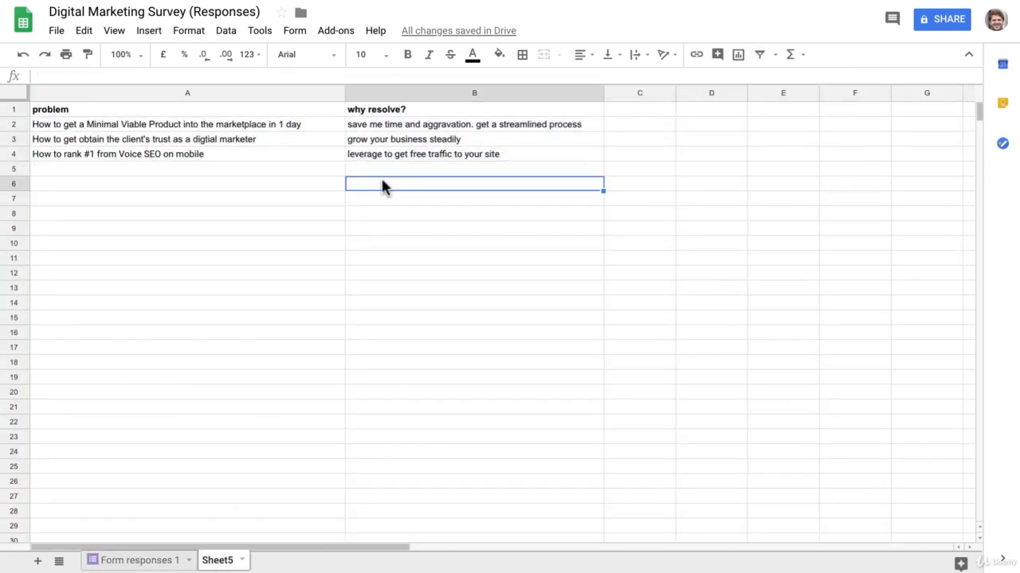
pyautogui.click(380, 201)
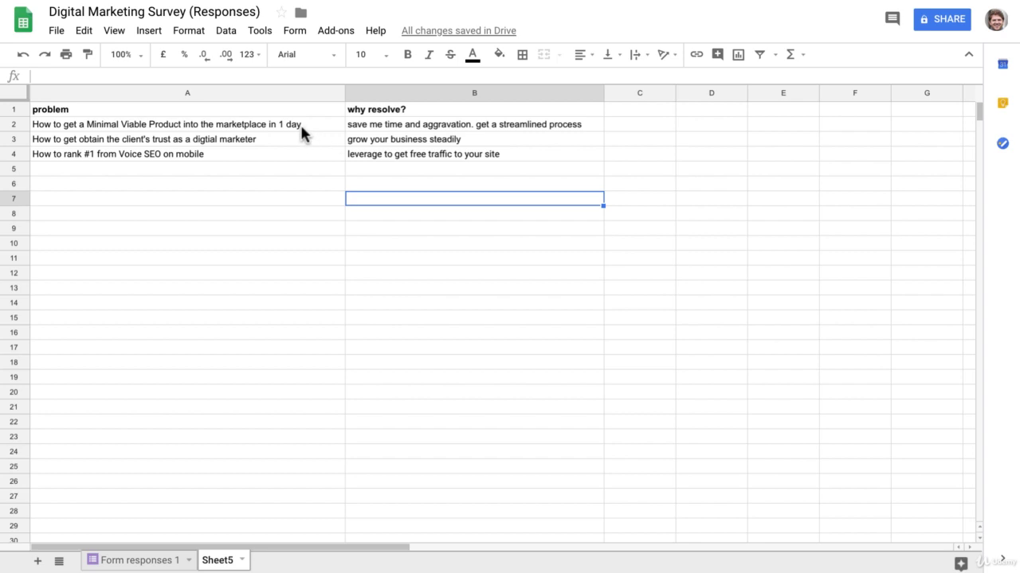
pyautogui.moveTo(300, 123); pyautogui.dragTo(299, 159)
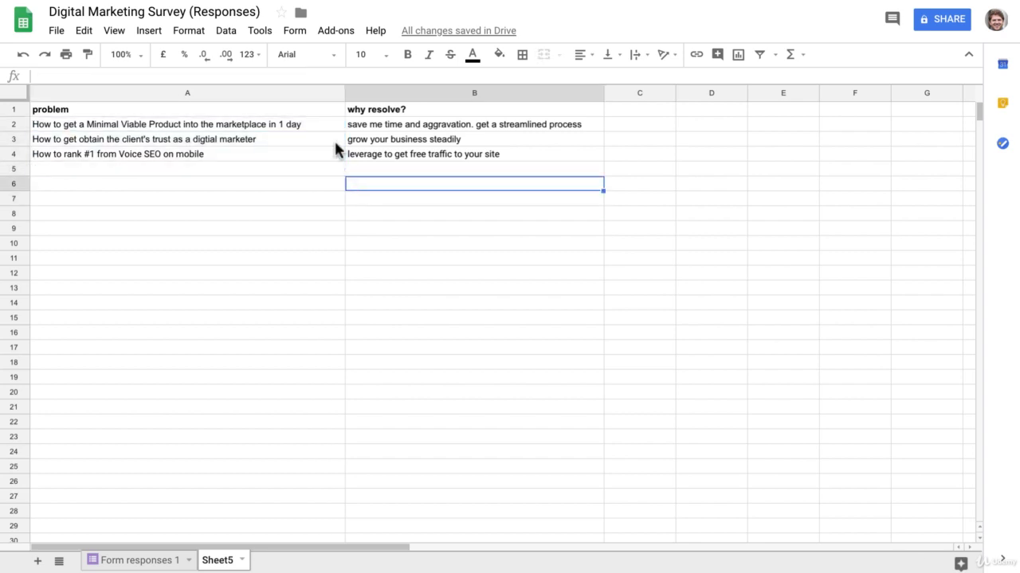
pyautogui.moveTo(328, 128); pyautogui.dragTo(355, 158)
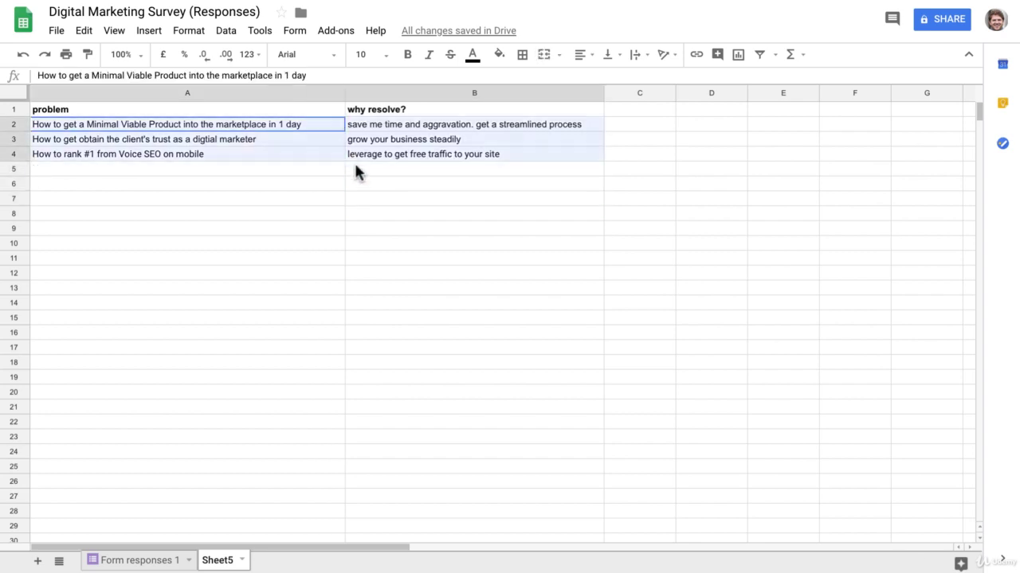
pyautogui.click(348, 215)
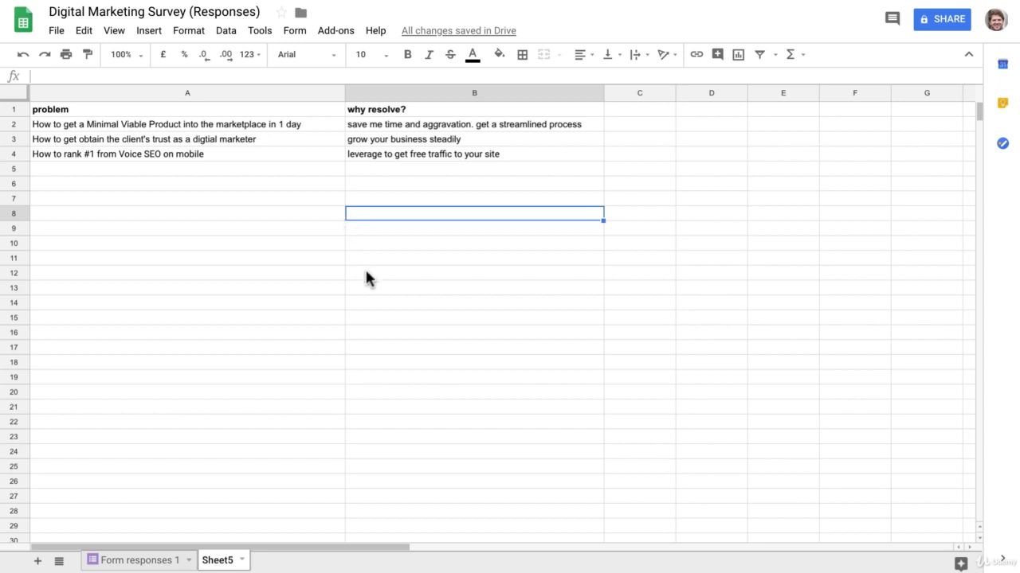
pyautogui.click(159, 561)
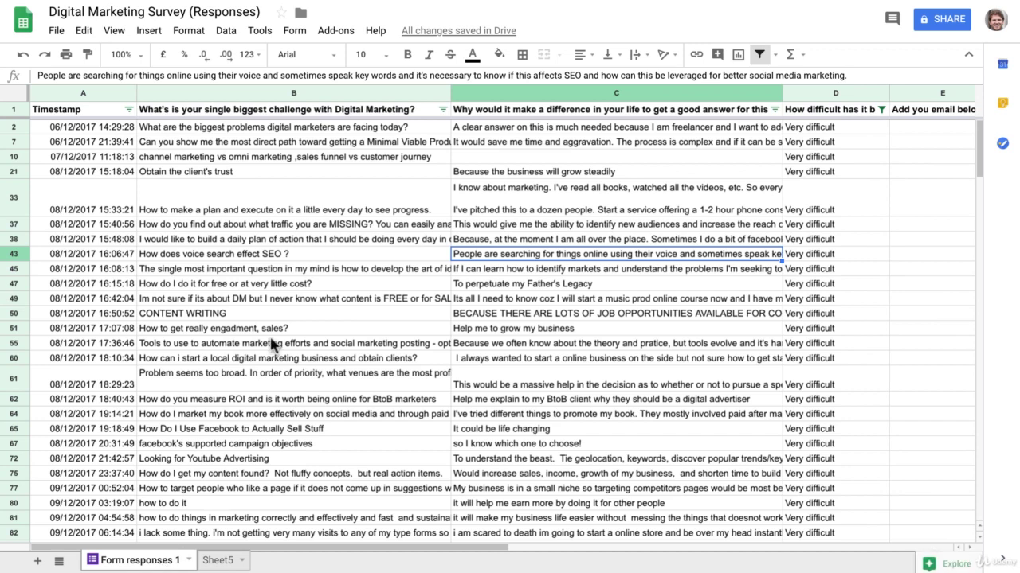